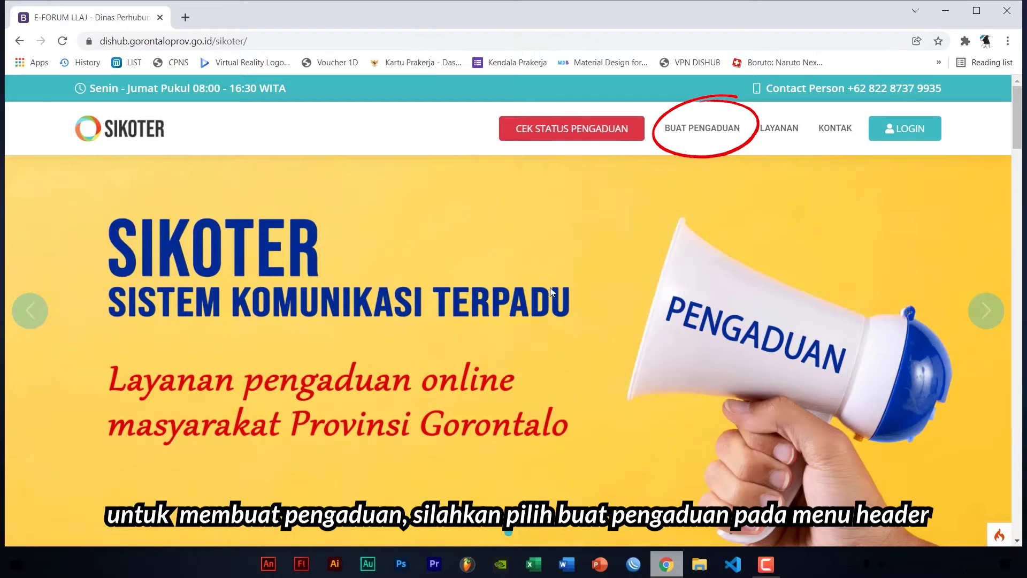
On a new complaint form, enter the reporter's ID number, name, phone and e-mail, with gender Laki-laki
click(682, 130)
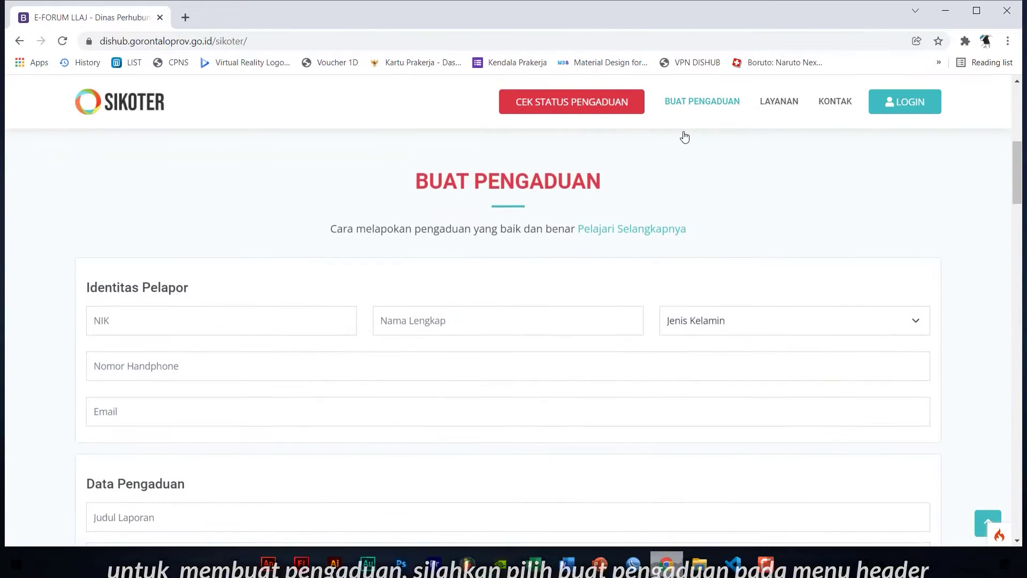
click(244, 316)
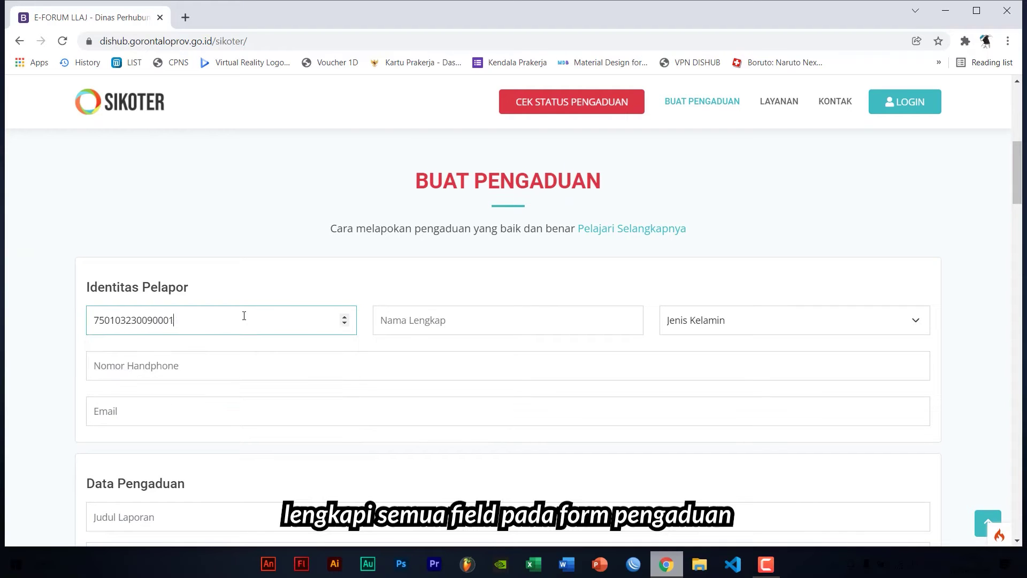
key(Tab)
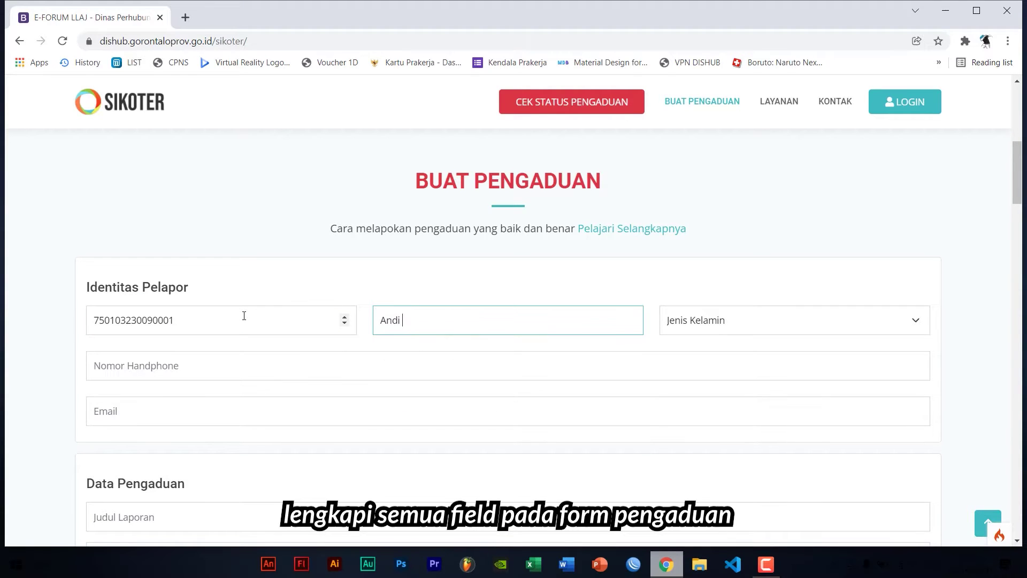
key(Tab)
key(l)
click(342, 364)
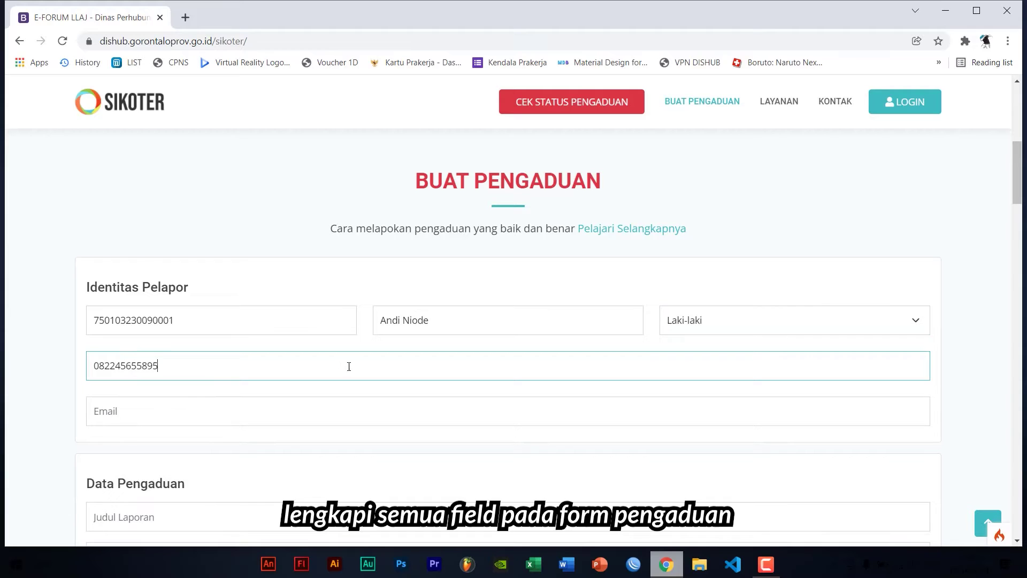
scroll(128, 214, down, 5)
click(129, 146)
Title the report 'Traffic Light Mati', describe the broken BRI Andalas signal, and date it 12/14/2021
key(Tab)
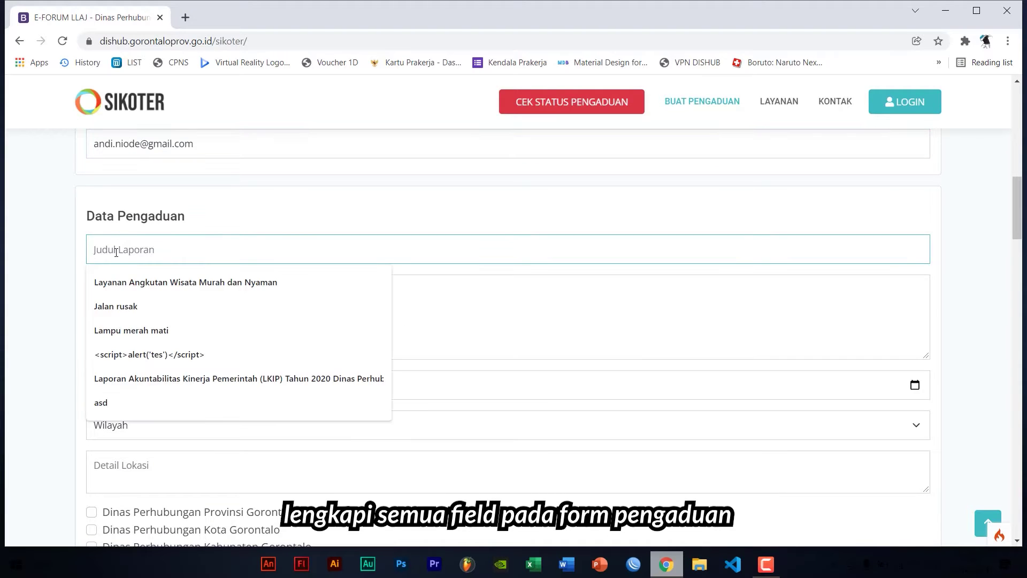
text(Traffic Light Mati)
key(Tab)
text(Traffic)
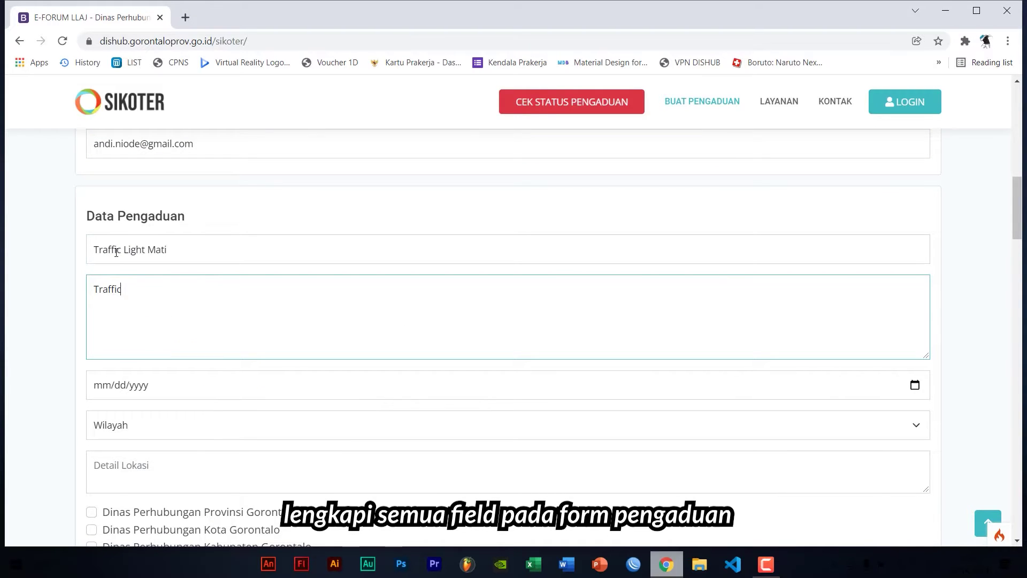
text( light simpang empat BRI Andalas tidak berfungsi sudah 3 hari)
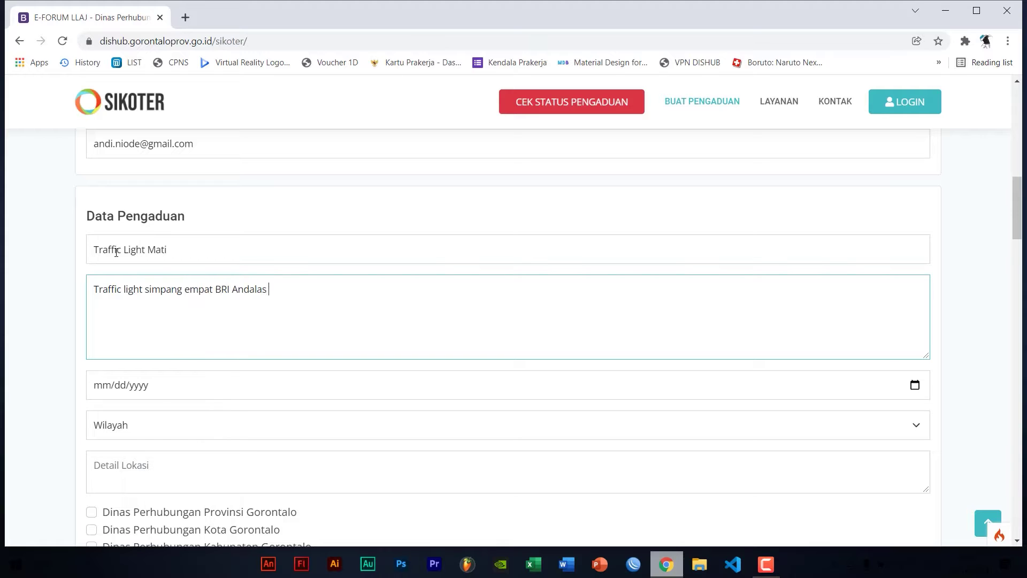
click(577, 391)
text(12142021)
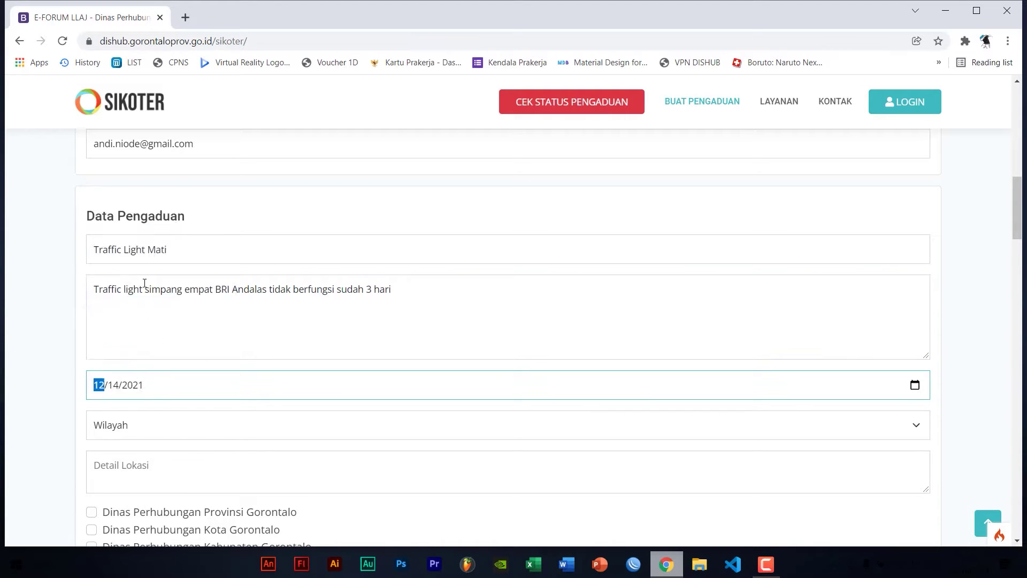
Set region Kota Gorontalo, location 'Simpang empat BRI Andalas', and tick both Dinas Perhubungan offices
scroll(142, 289, down, 3)
key(Tab)
key(Down)
key(Tab)
text(Simpang empat BRI Andalas)
scroll(119, 300, down, 3)
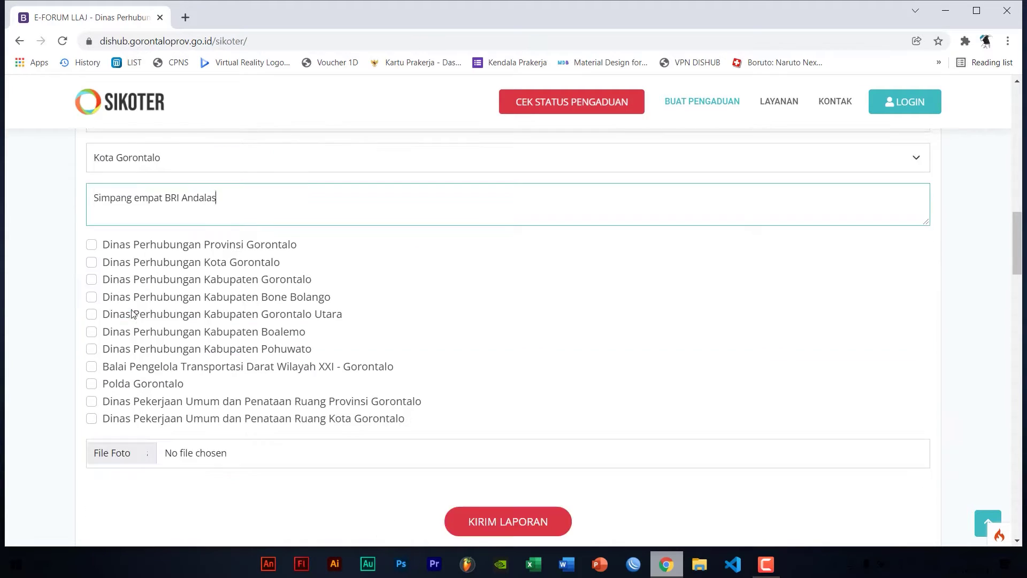
click(92, 244)
click(91, 262)
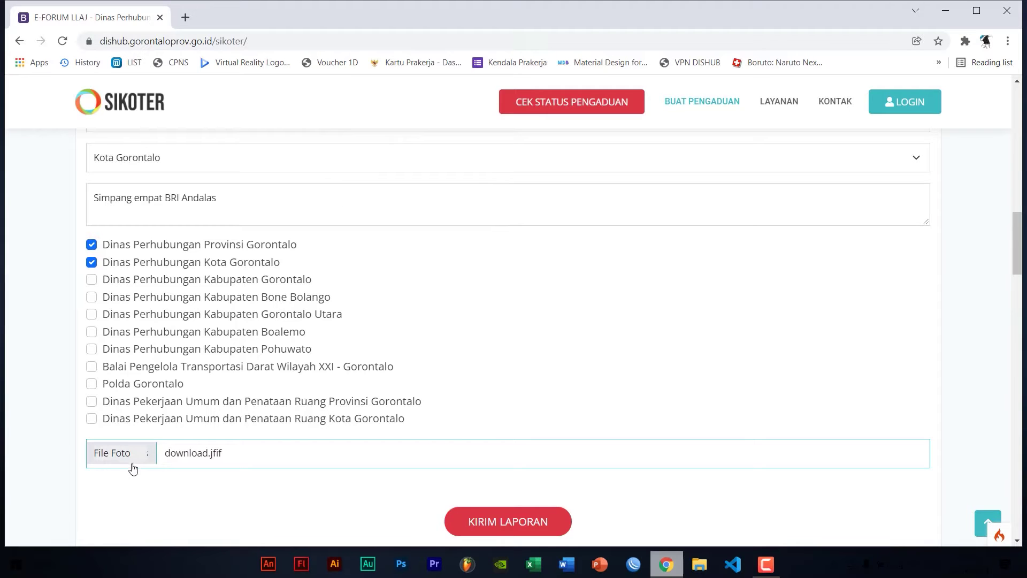
Attach photos 1166431313.jpg and download.jfif, then send the complaint report
click(129, 456)
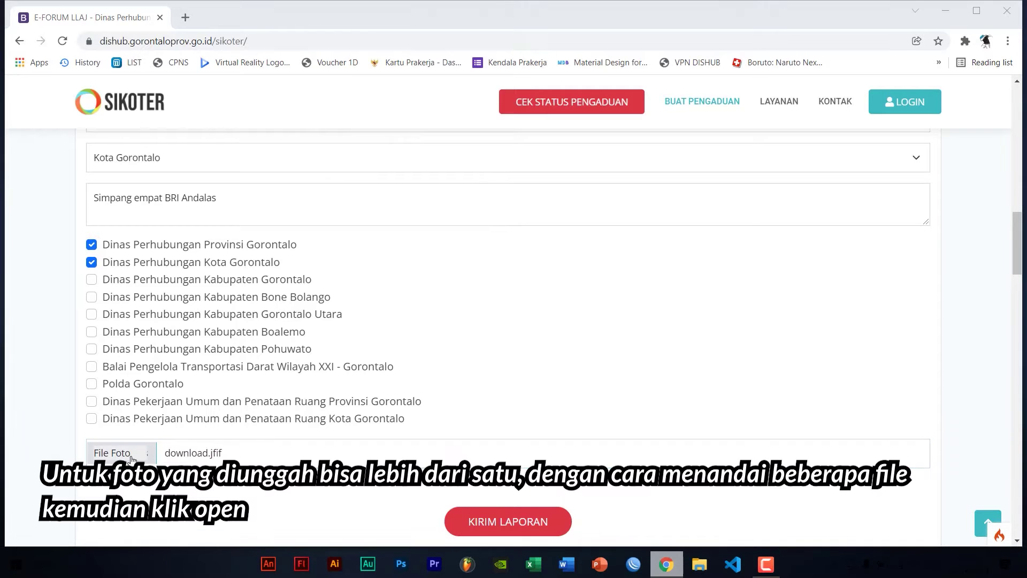
click(326, 133)
ctrl+click(371, 123)
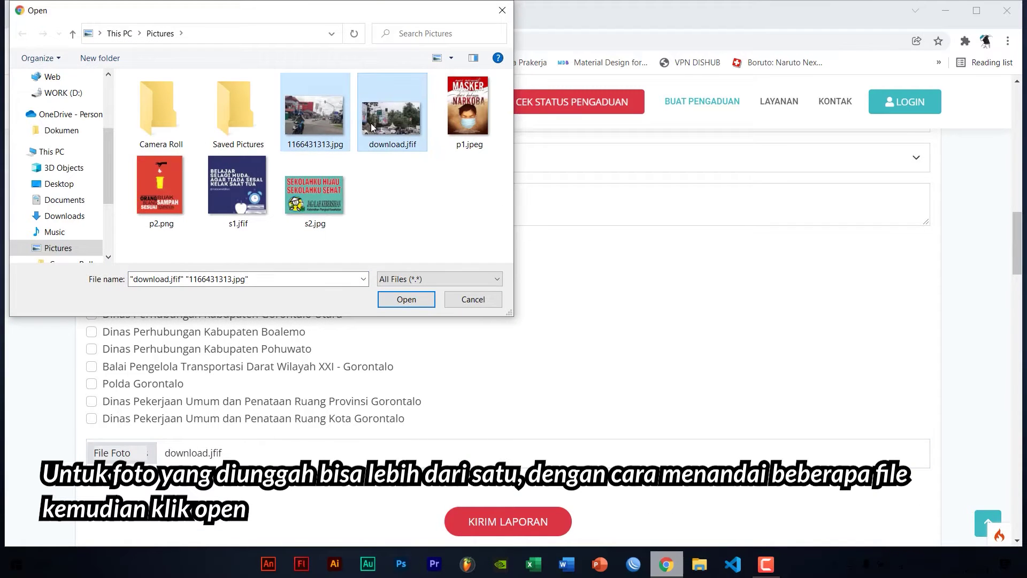
click(397, 301)
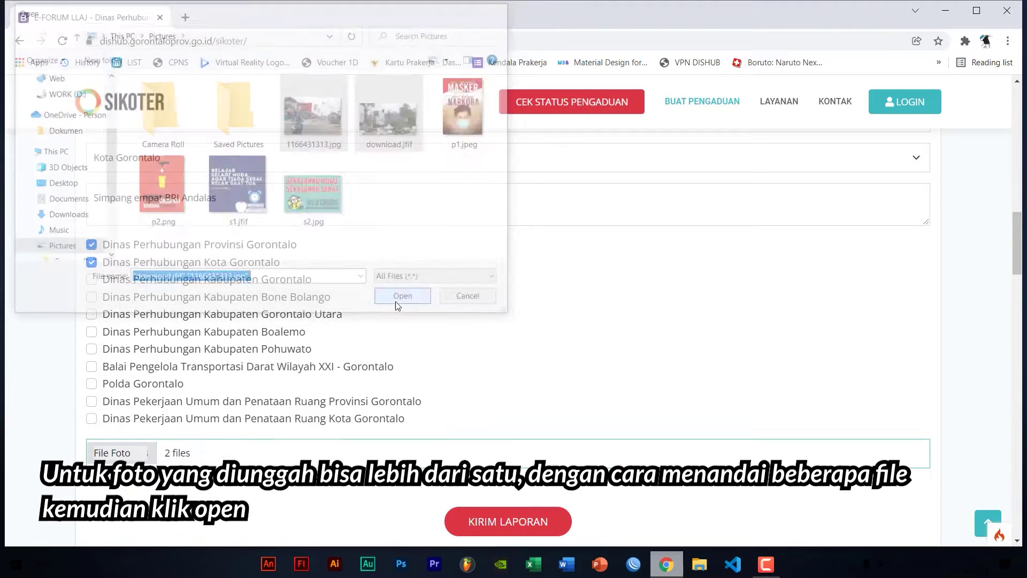
scroll(329, 374, down, 5)
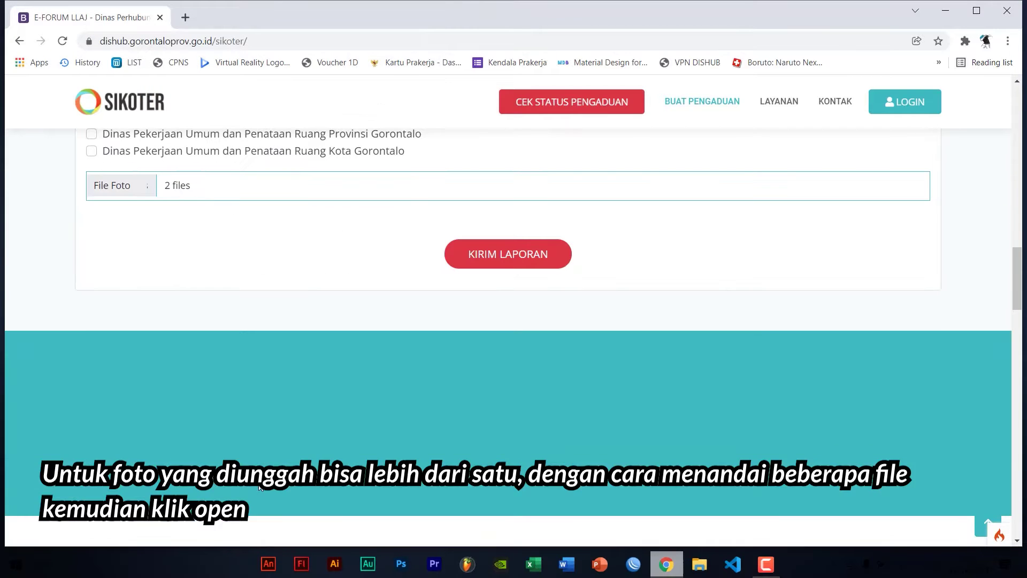
click(475, 263)
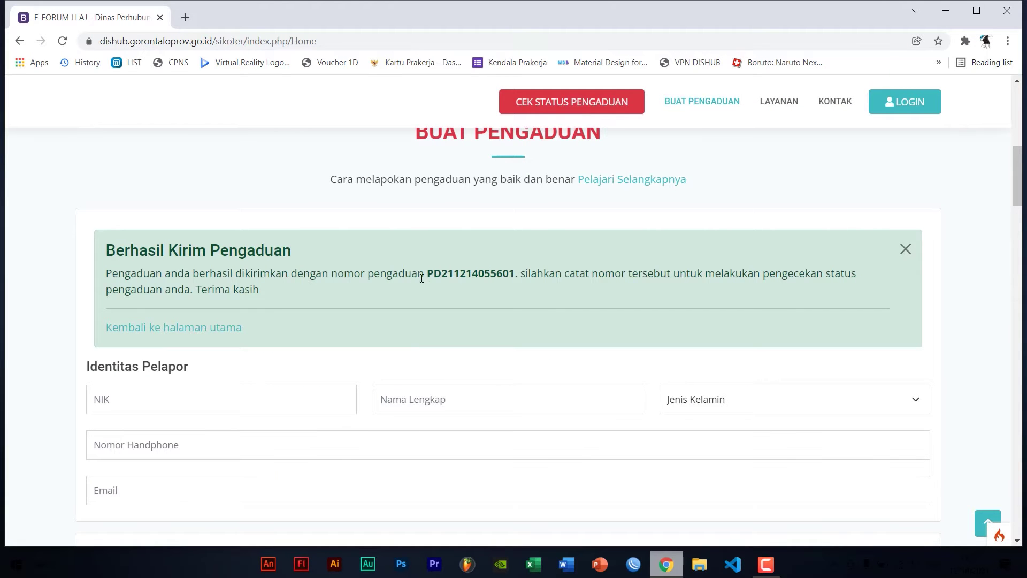
Copy the issued complaint number and paste it into Kode Pengaduan to check its status
drag(427, 274, 513, 265)
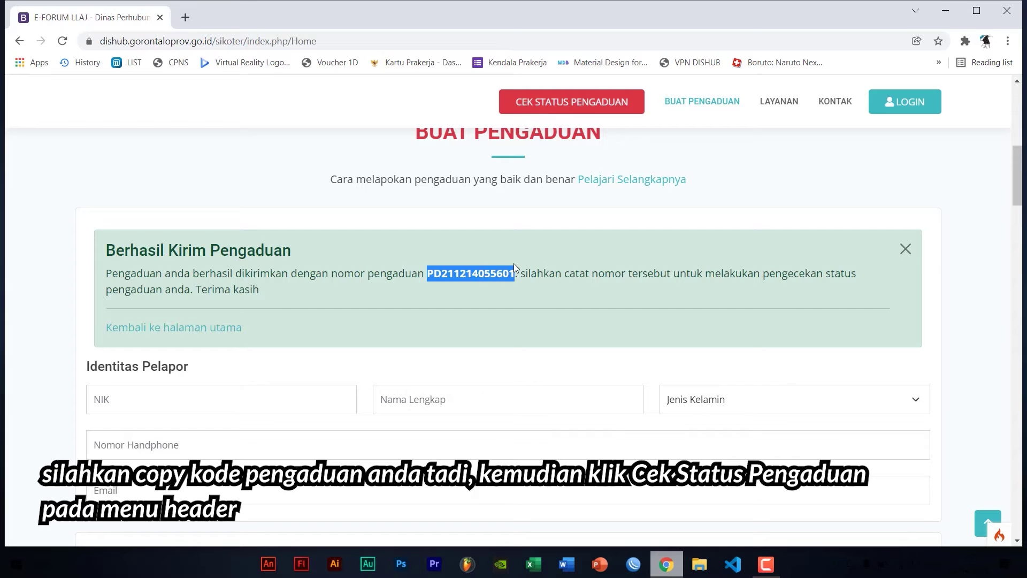
right_click(502, 277)
click(502, 278)
click(586, 104)
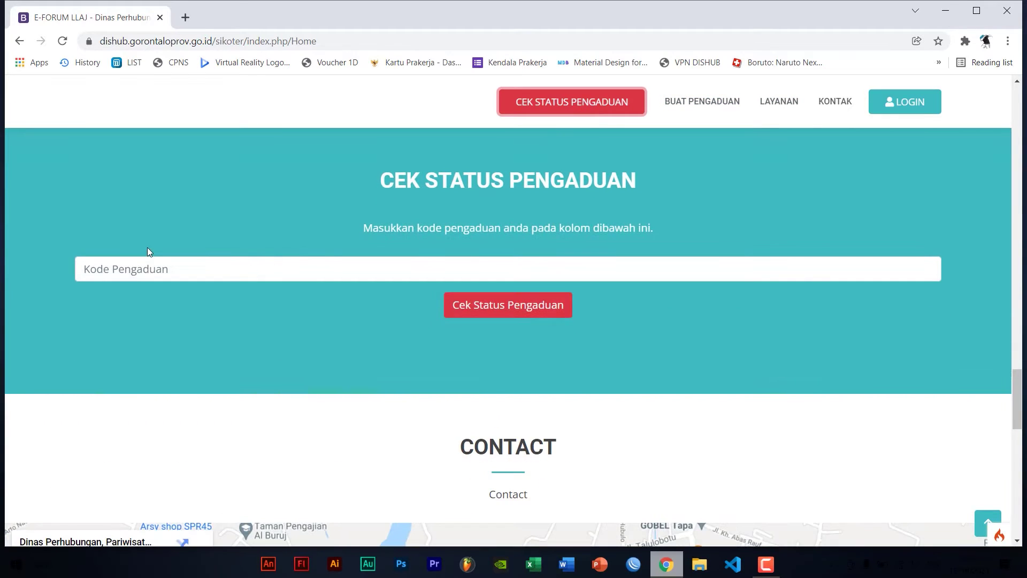
right_click(102, 268)
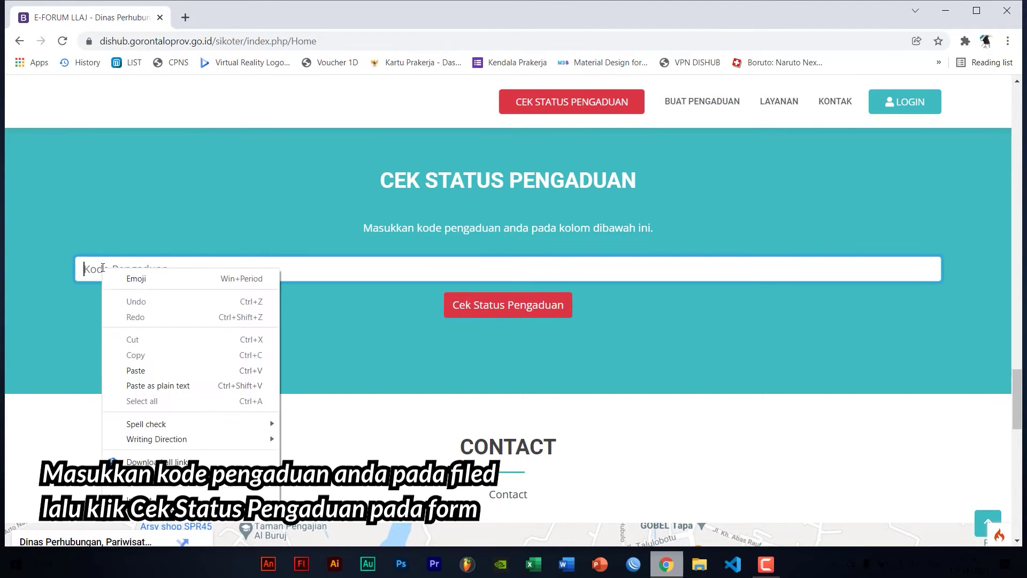
click(128, 372)
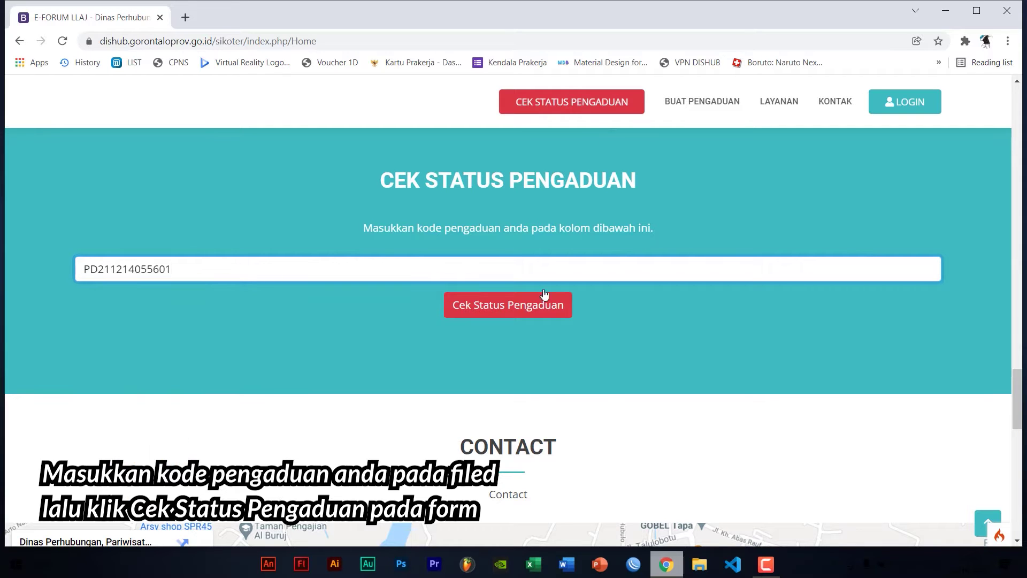
click(540, 319)
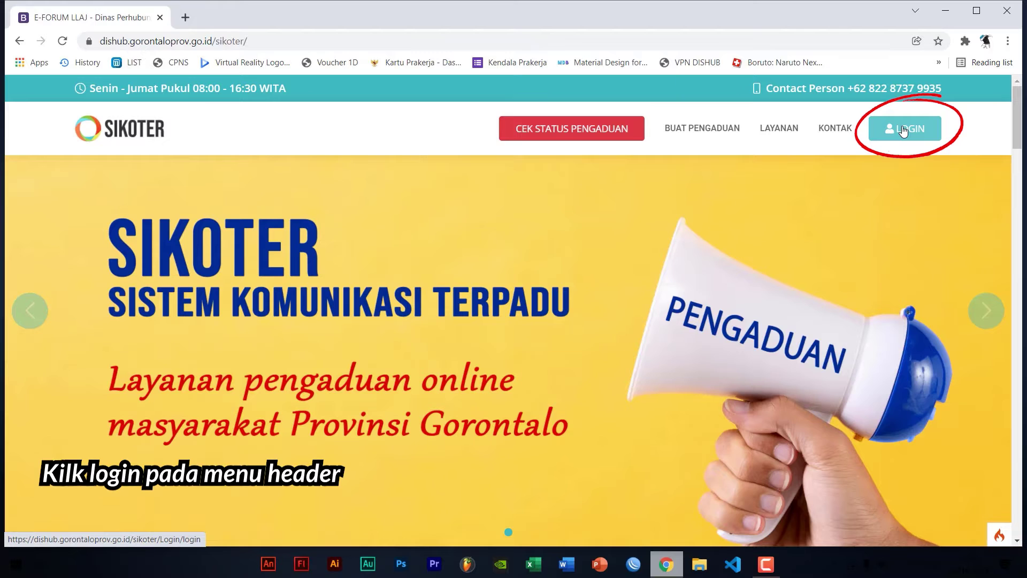
Log in with the staff username and password, dismissing Chrome's password warning
click(903, 131)
click(448, 287)
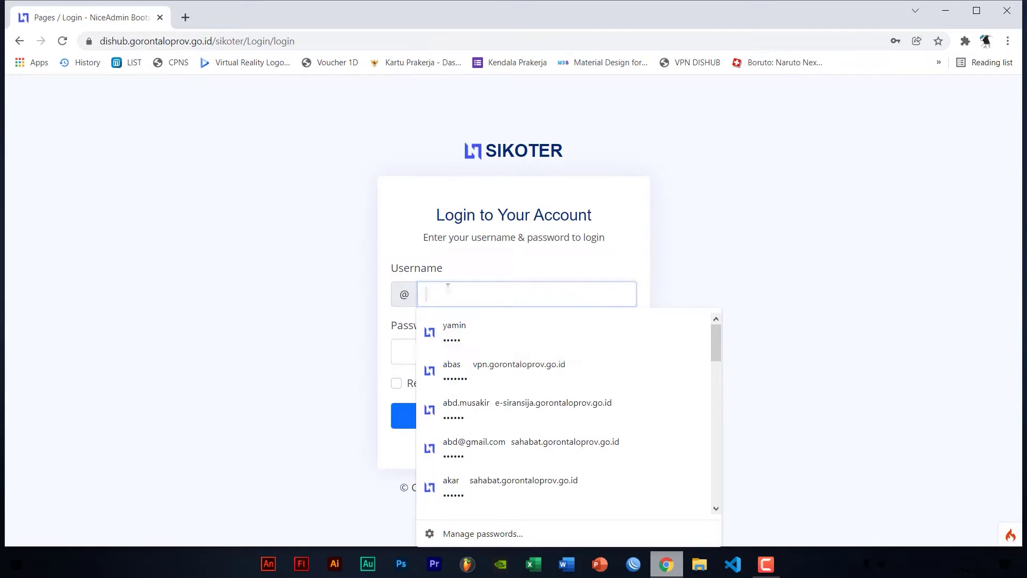
text(yamin)
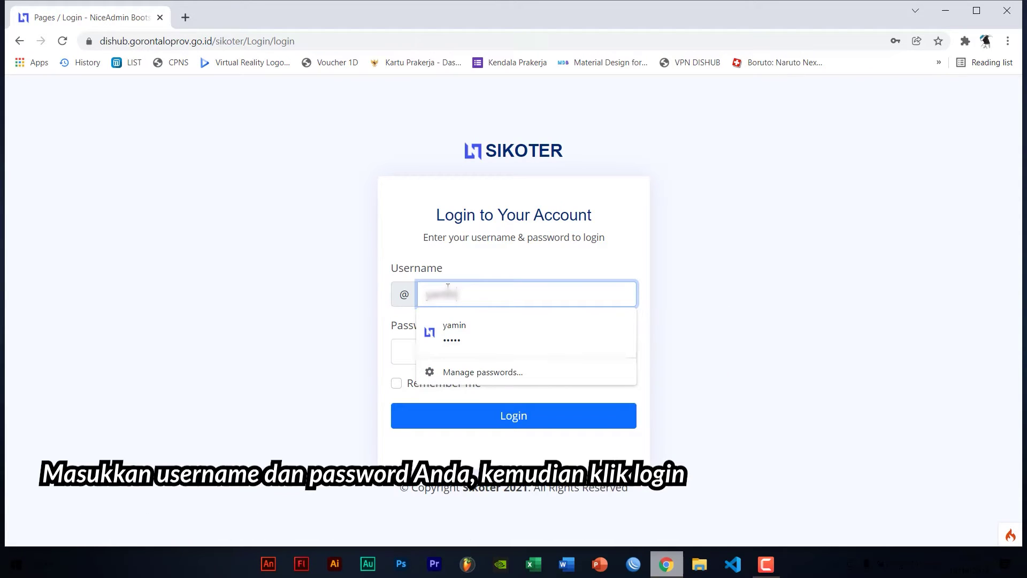
key(Tab)
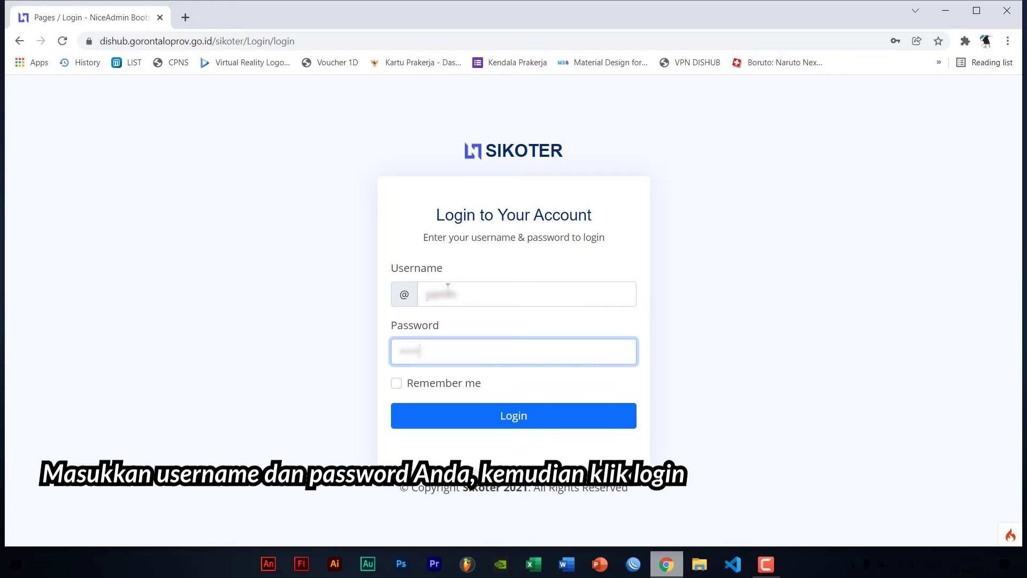
click(481, 410)
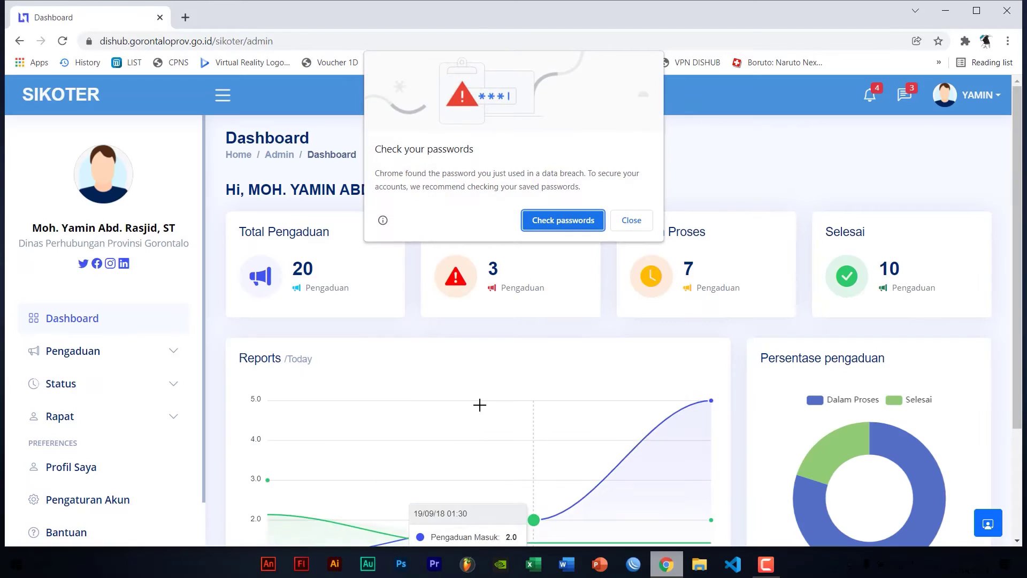
click(631, 221)
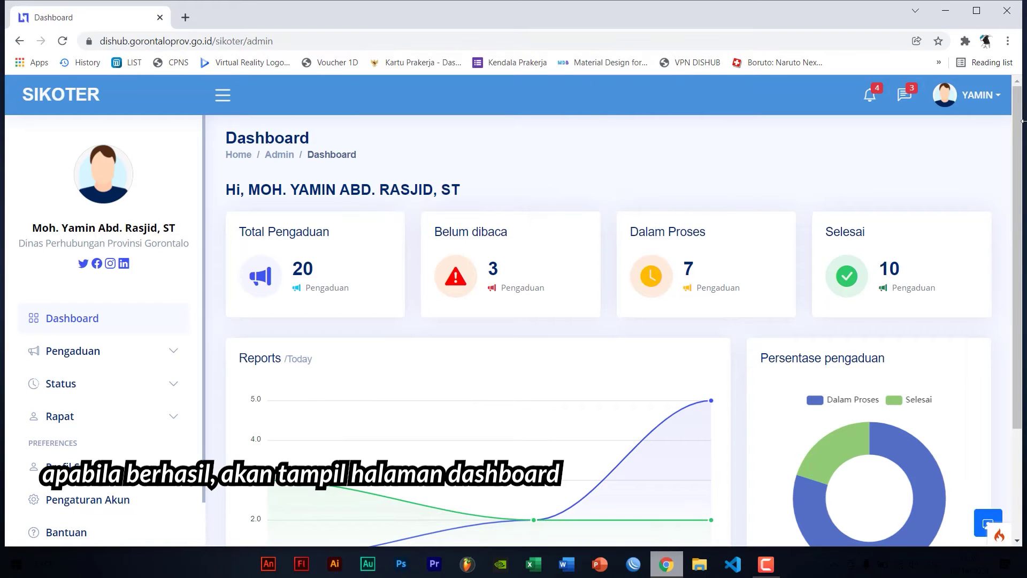
mouse_move(1021, 118)
mouse_down()
mouse_move(1021, 175)
mouse_move(1021, 119)
mouse_up()
From Pengaduan > Data Pengaduan, open the Traffic Light Mati complaint's history page
click(80, 351)
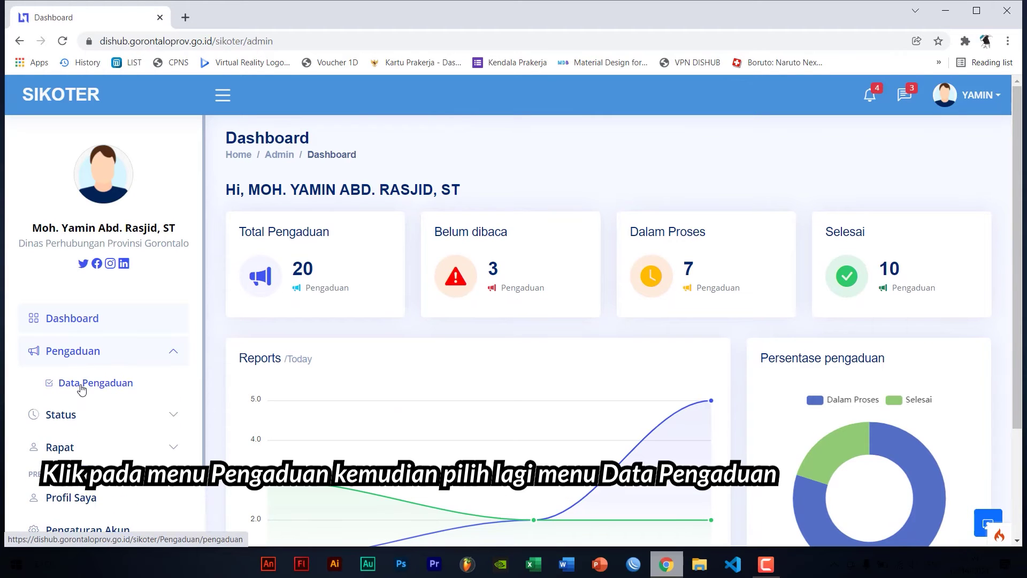
click(81, 385)
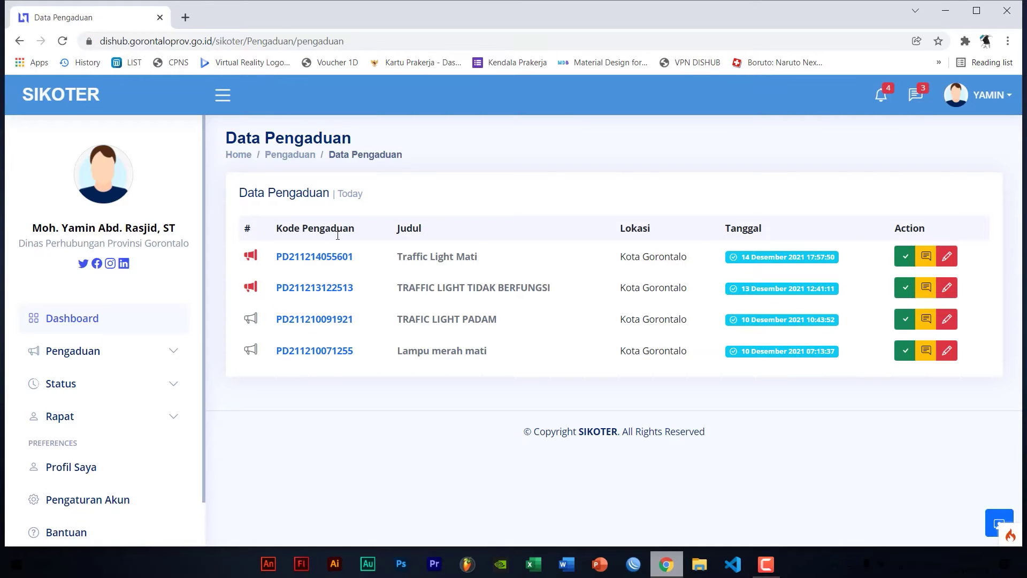
click(902, 256)
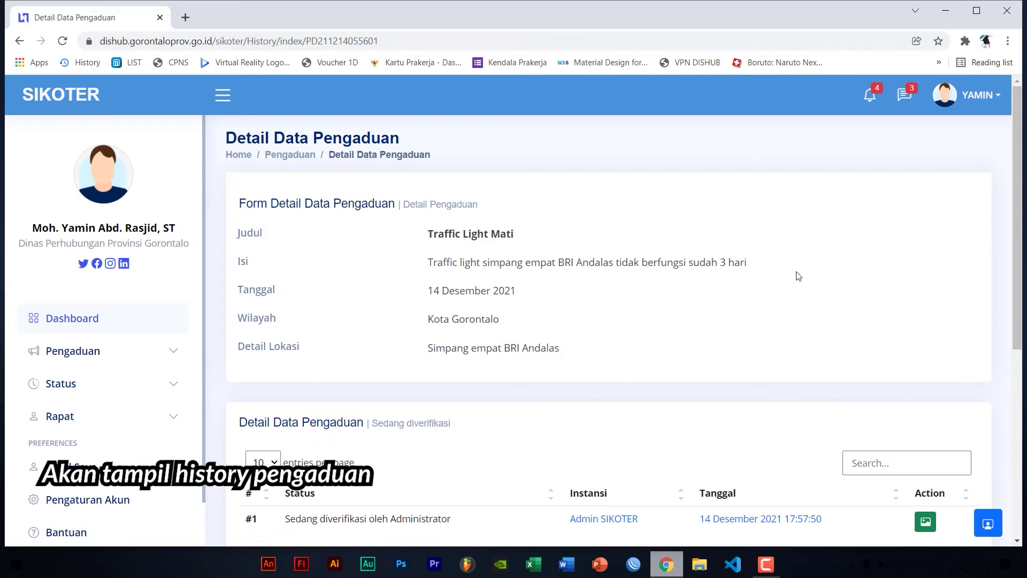
Record progress 'Sedang dalam perjalanan menuju lokasi' with photo 1166431313.jpg and save the update
scroll(681, 331, down, 5)
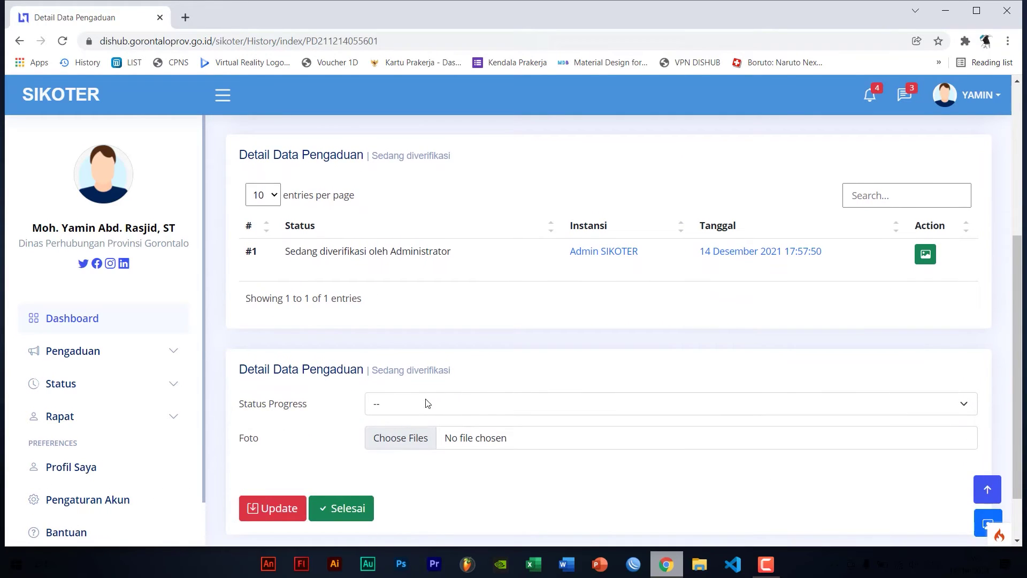
scroll(428, 403, up, 5)
scroll(394, 378, down, 1)
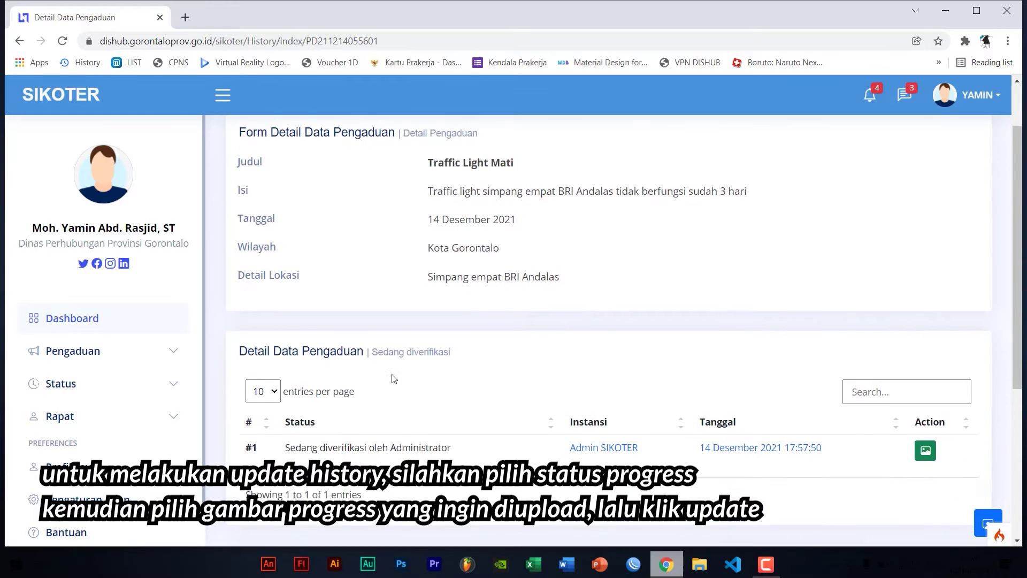
scroll(393, 378, down, 5)
click(391, 339)
click(390, 368)
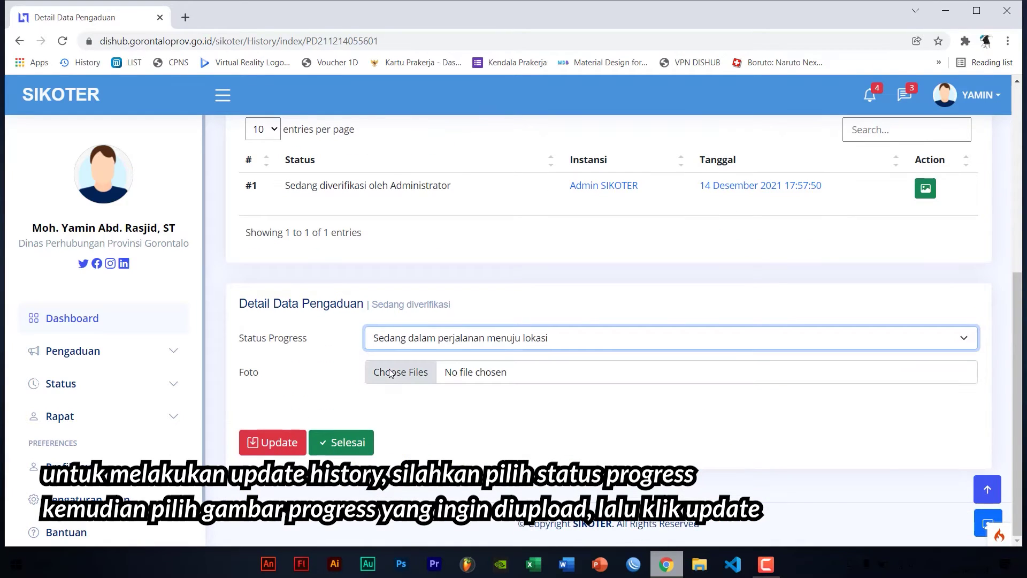
click(391, 373)
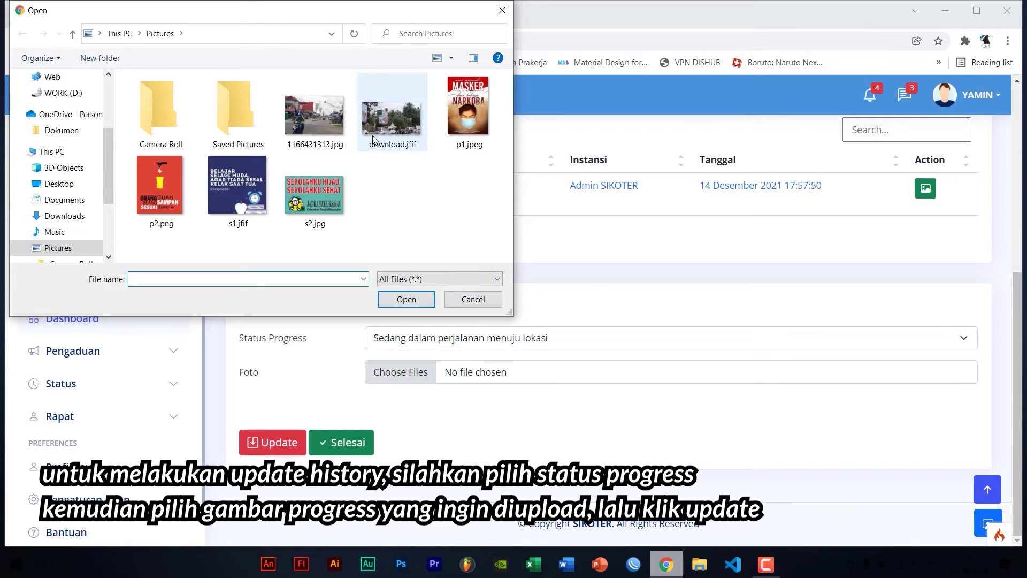
double_click(331, 129)
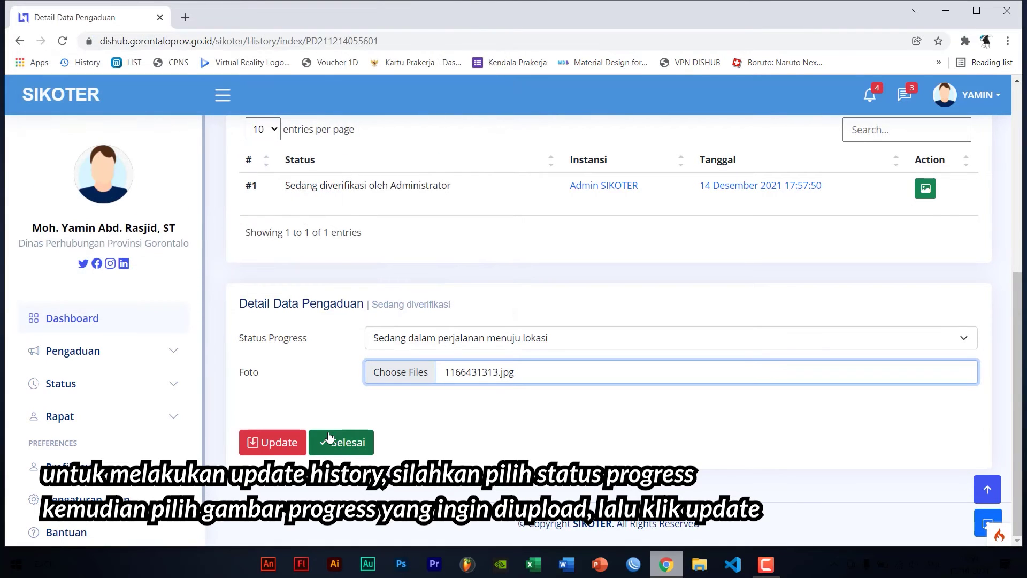
click(294, 443)
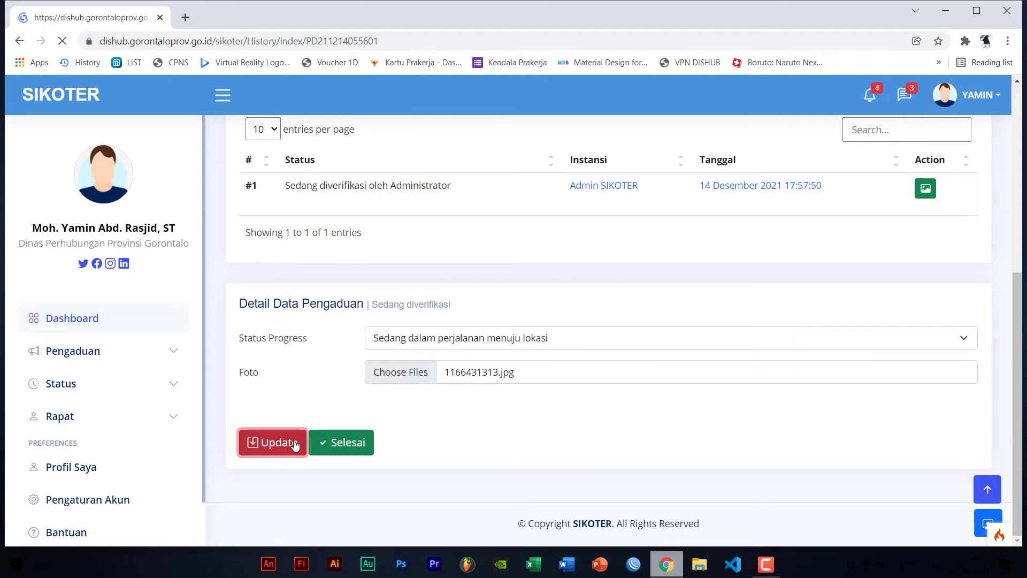
scroll(447, 382, down, 3)
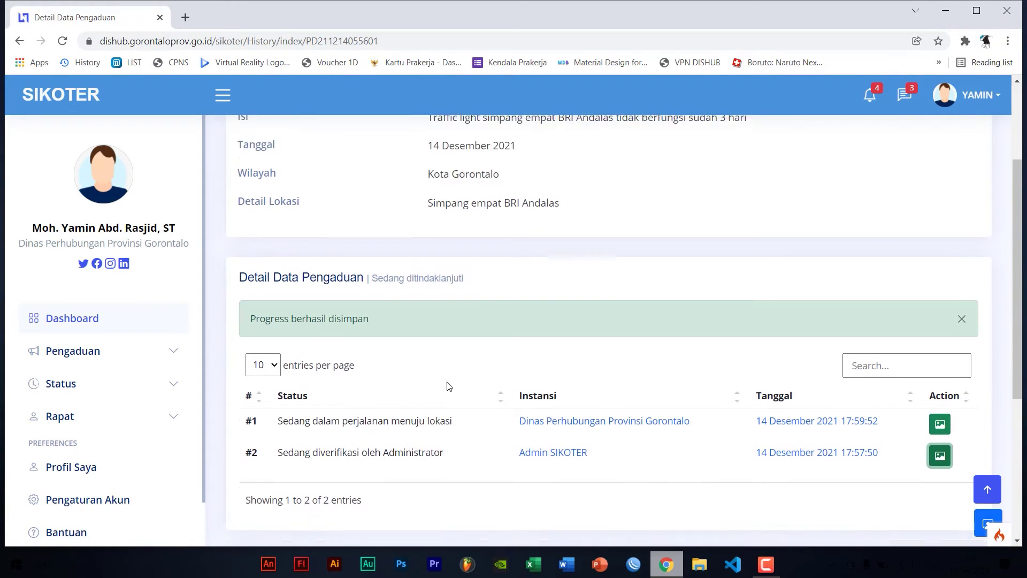
scroll(448, 384, down, 4)
Close the Selesai window without finishing and return to Pengaduan > Data Pengaduan
click(347, 453)
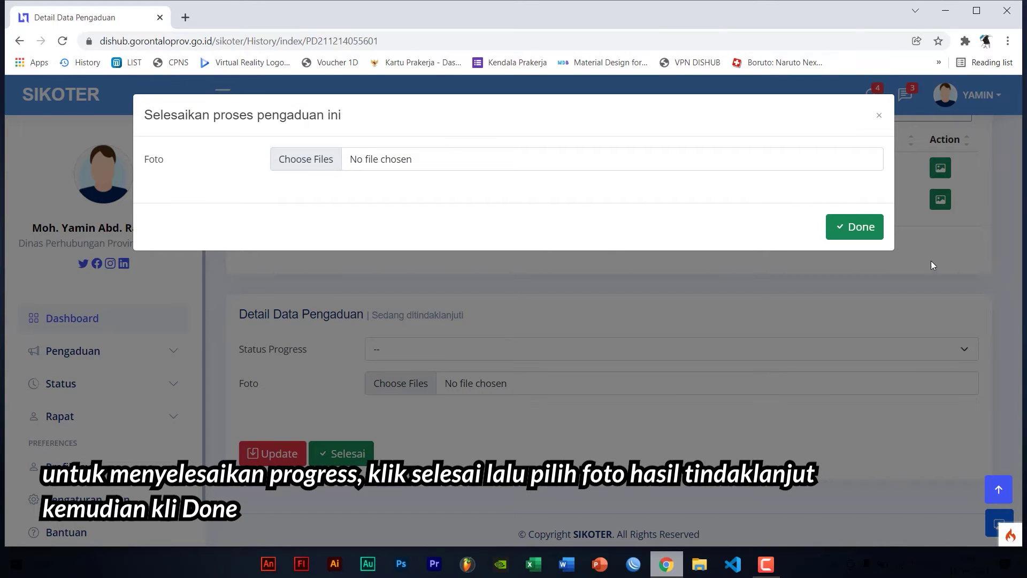
click(878, 117)
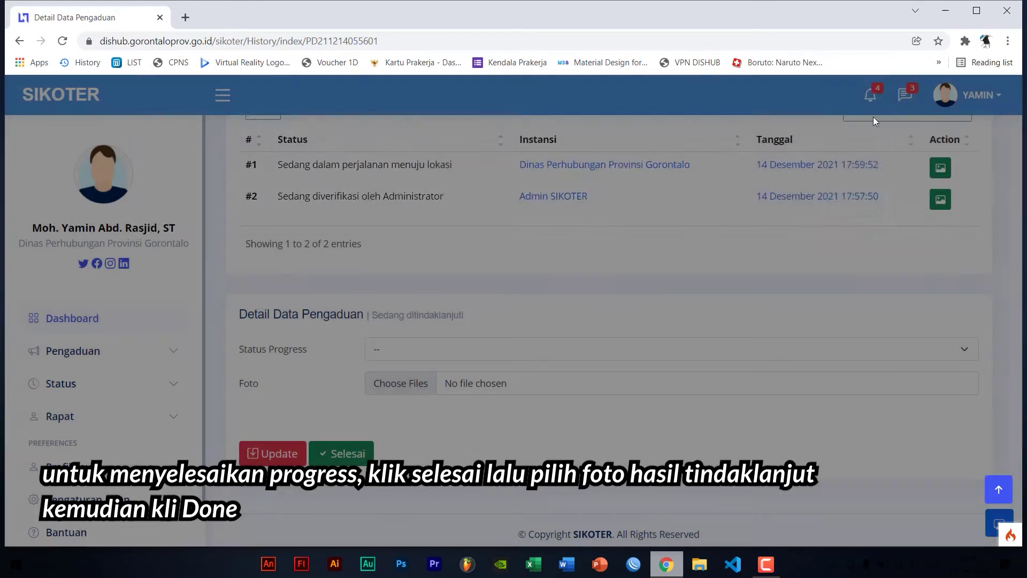
click(134, 350)
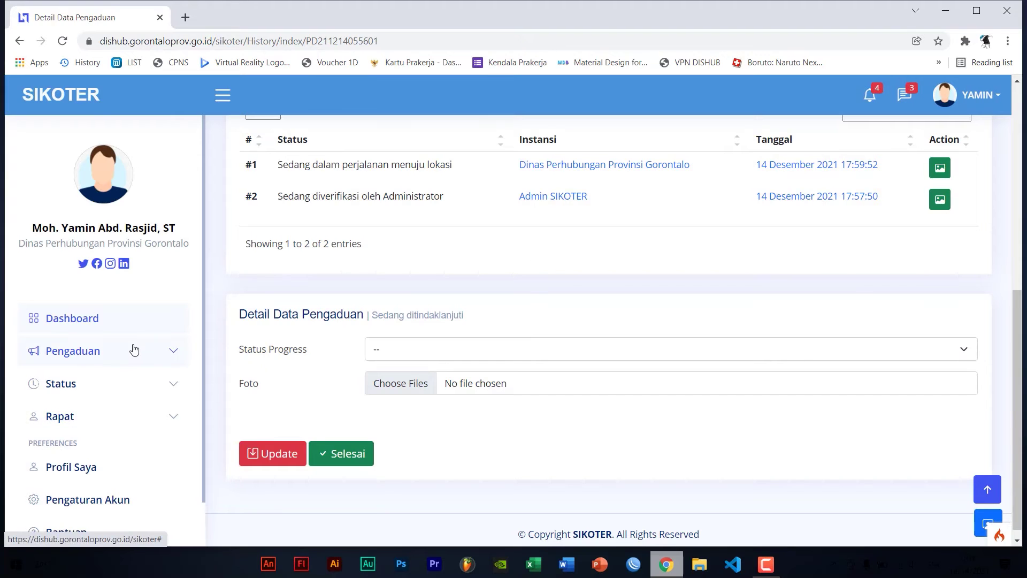
click(135, 352)
click(128, 384)
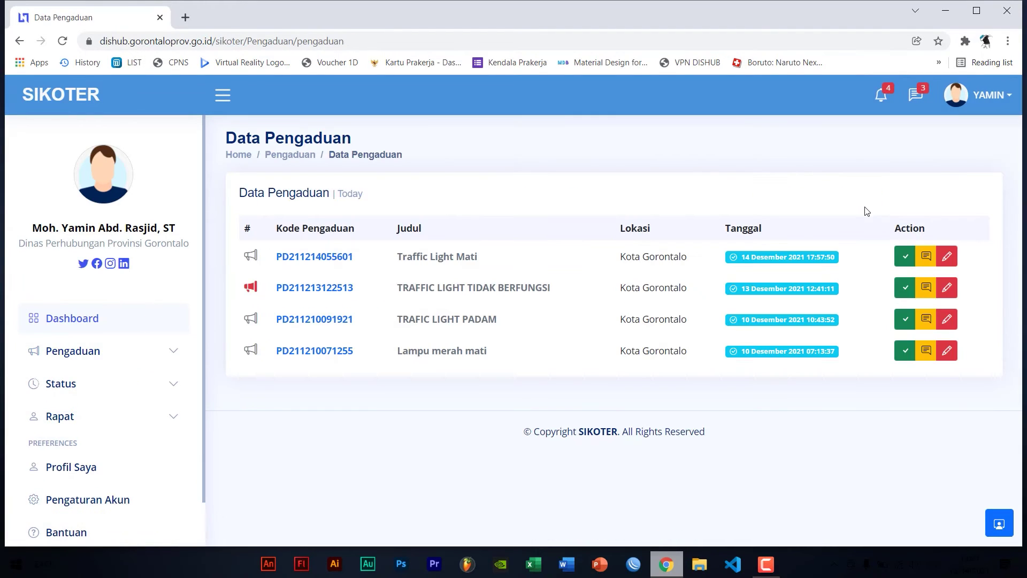
On the Traffic Light Mati discussion, write 'Tes Komentar Diskusi' in Komentar and send it
click(935, 259)
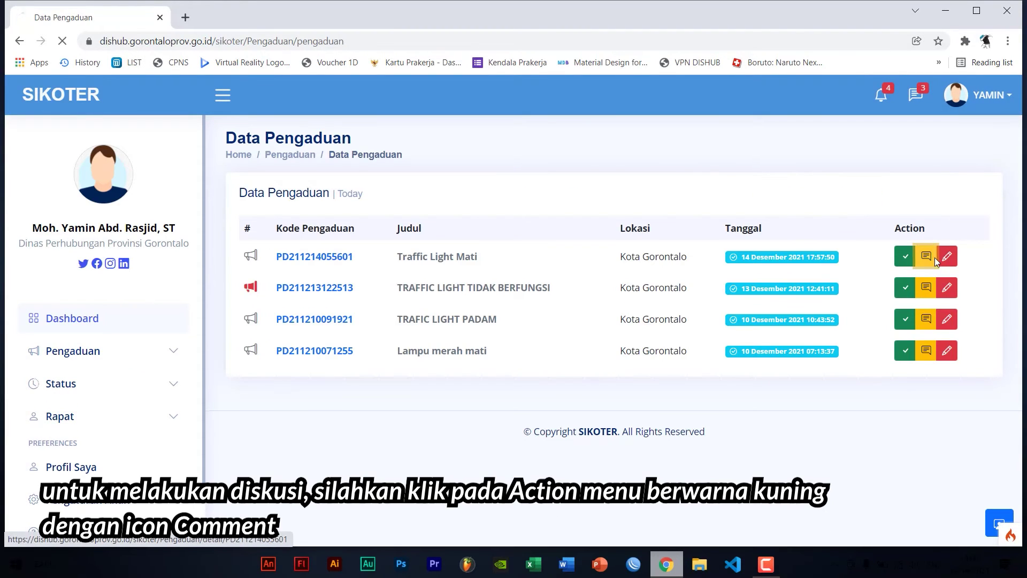
scroll(483, 339, down, 15)
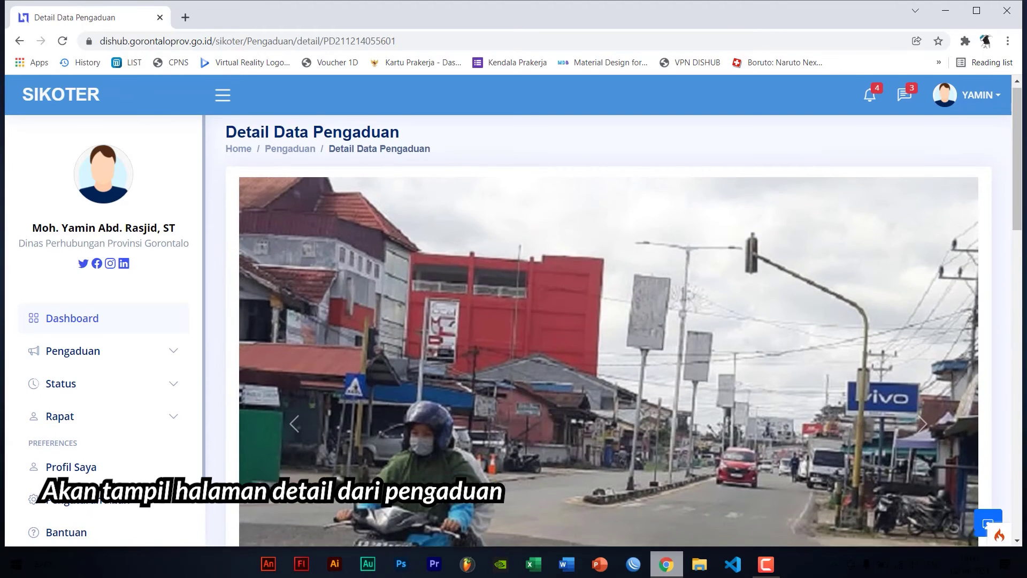
scroll(609, 332, down, 1)
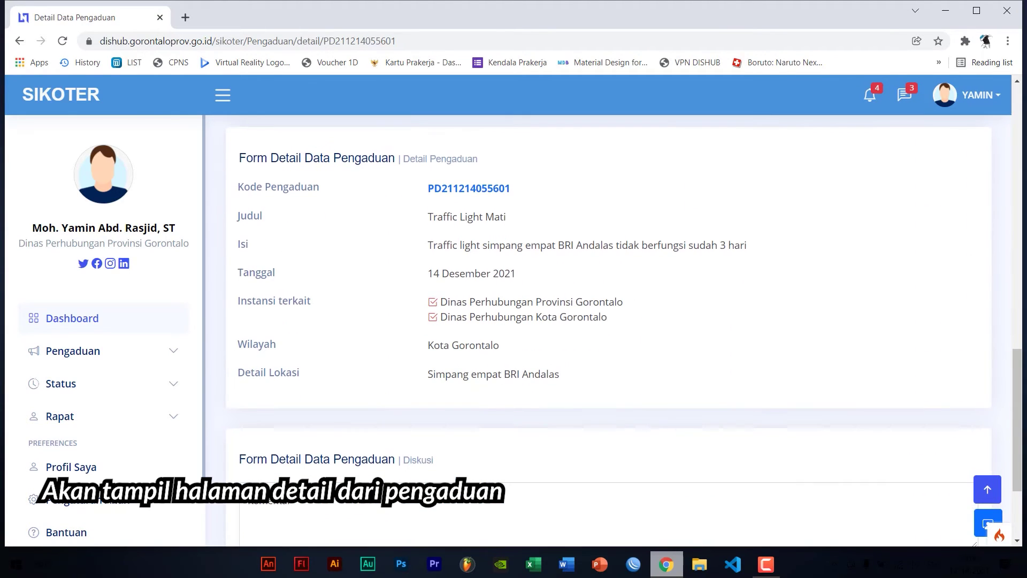
scroll(609, 331, down, 1)
scroll(609, 332, up, 6)
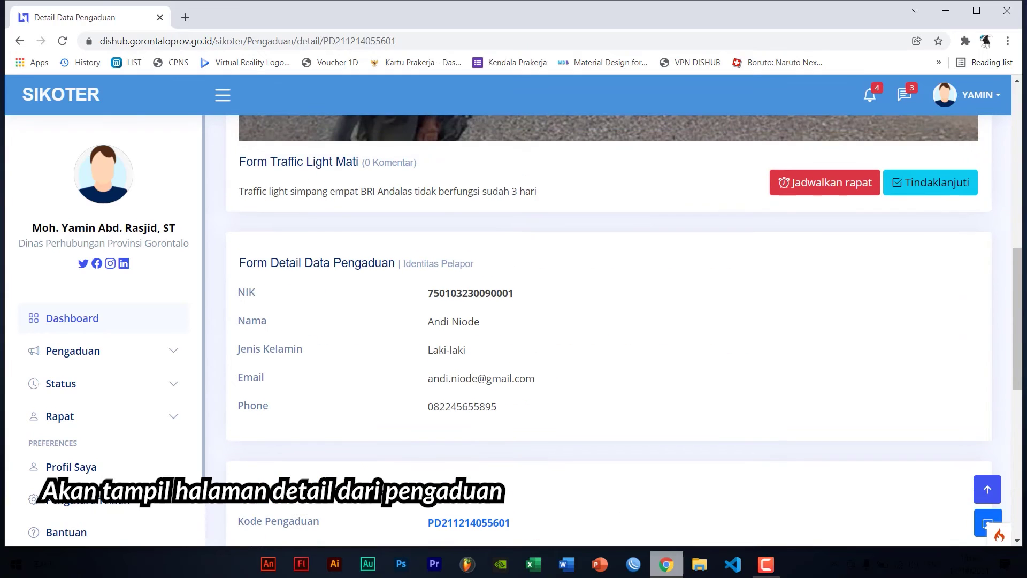
scroll(541, 399, down, 7)
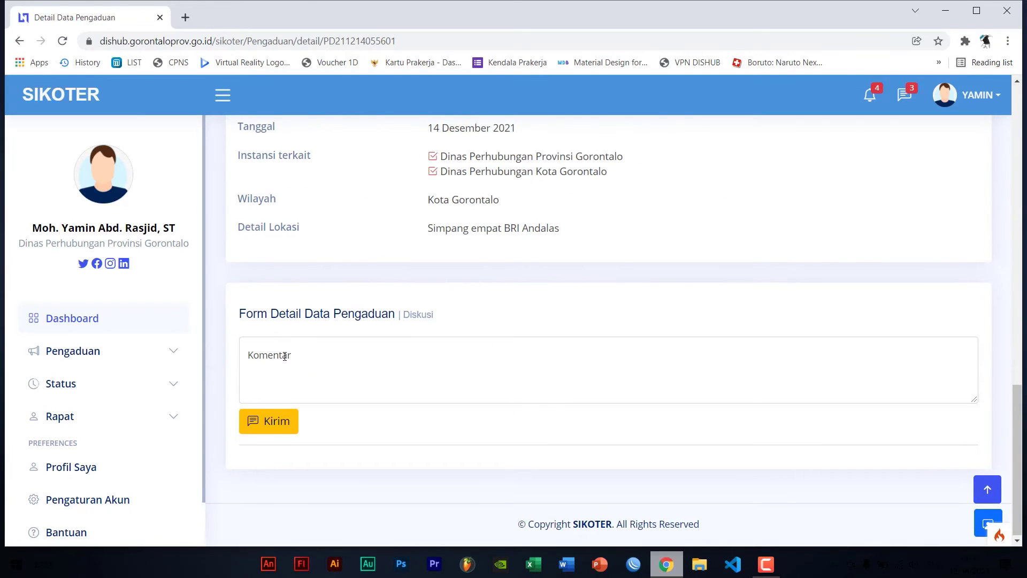
click(285, 356)
text(Tes)
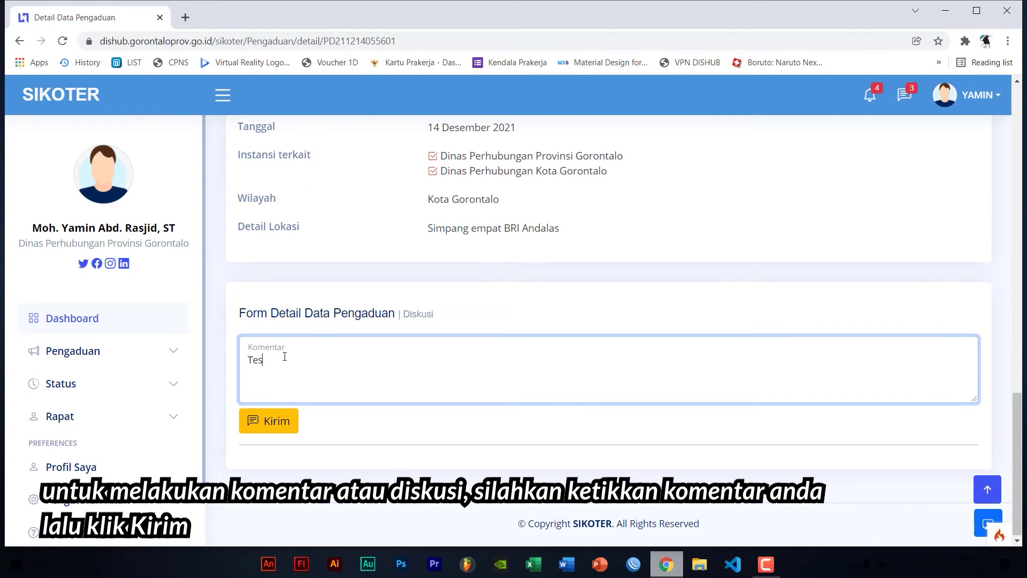
text( Komentar Diskus)
text(iskusi)
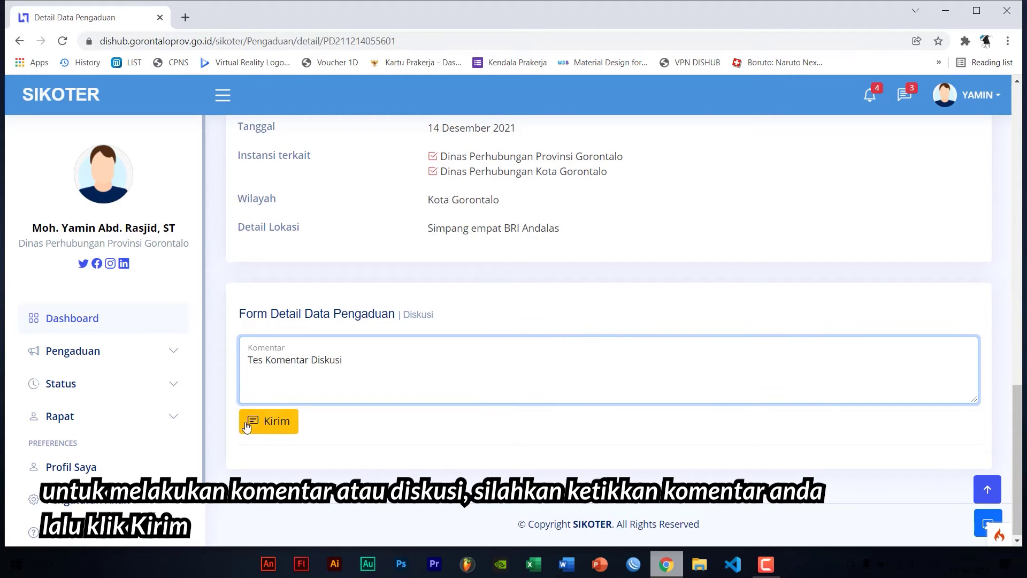
click(247, 425)
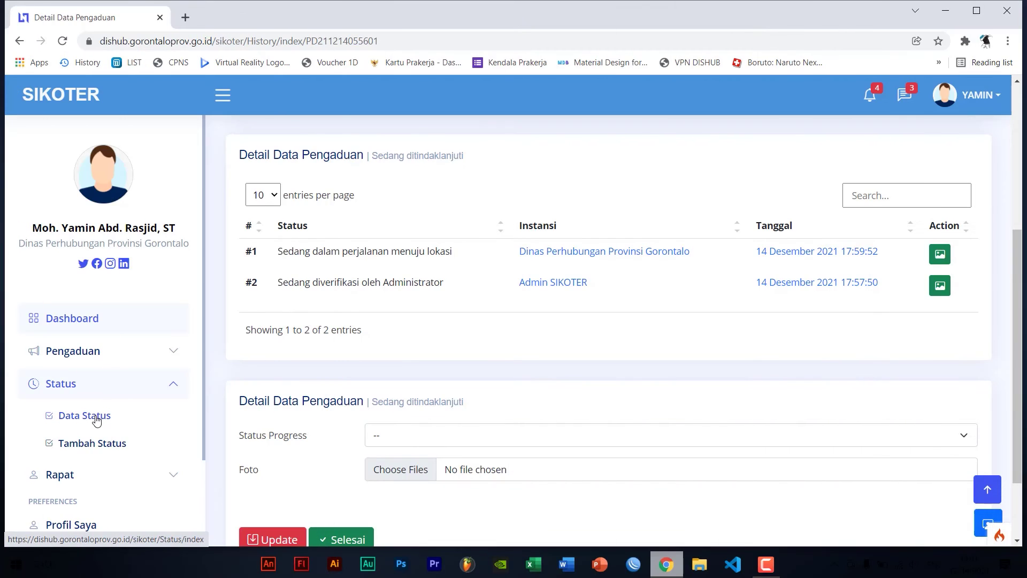
Add a new status named 'Coba Status' and save it to Data Status
click(98, 407)
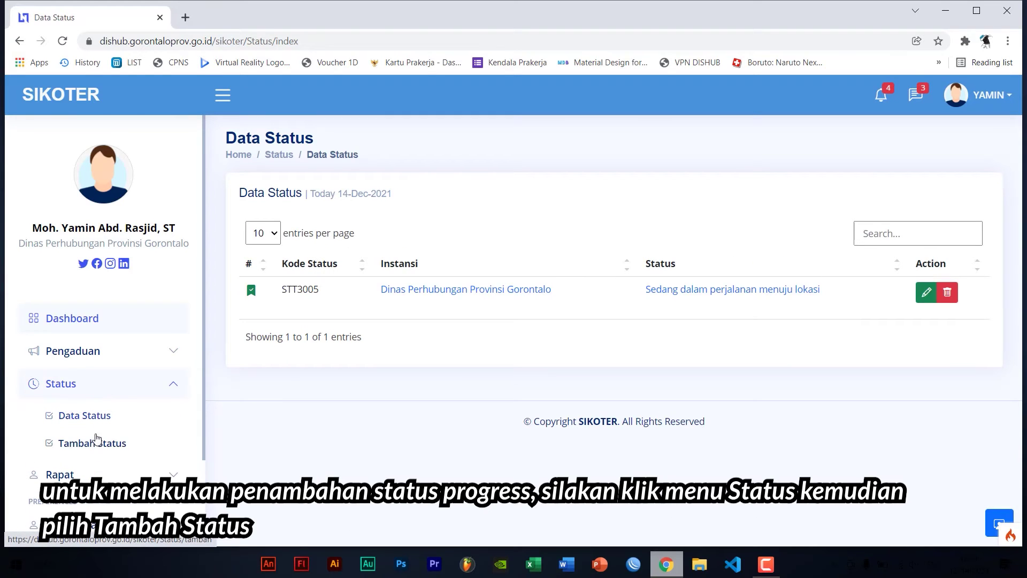
click(93, 444)
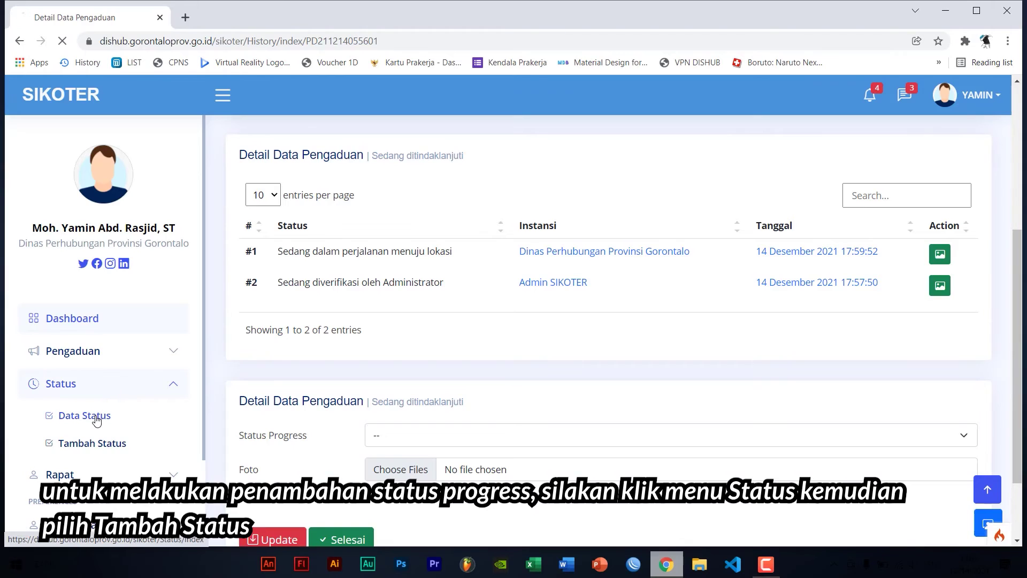
click(95, 416)
click(100, 390)
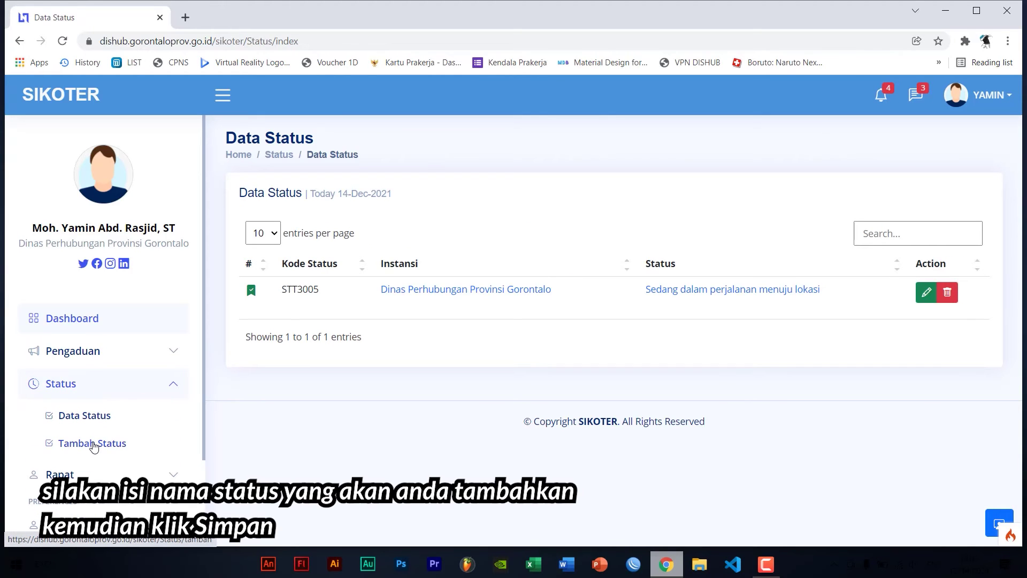
click(93, 444)
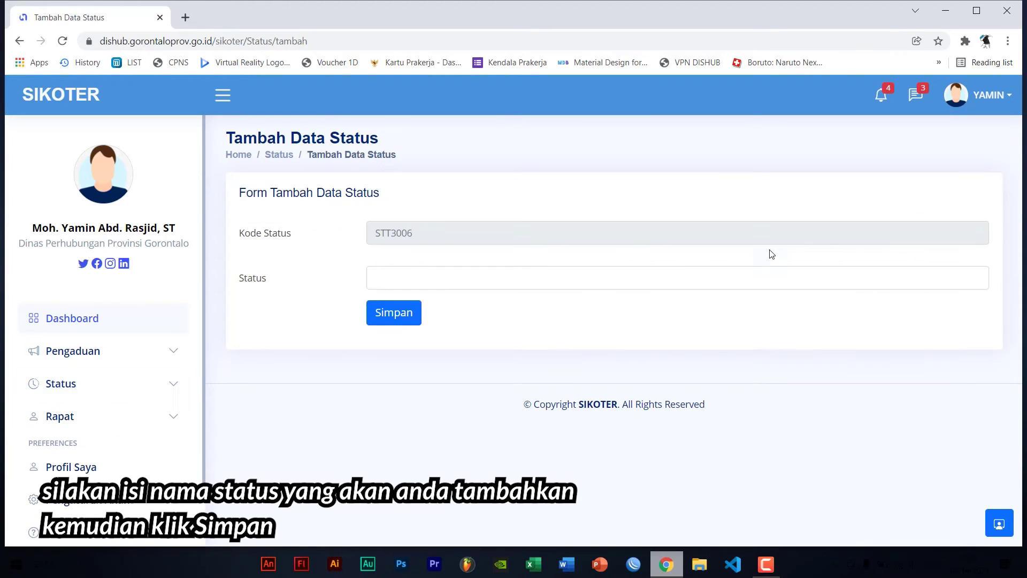
click(454, 284)
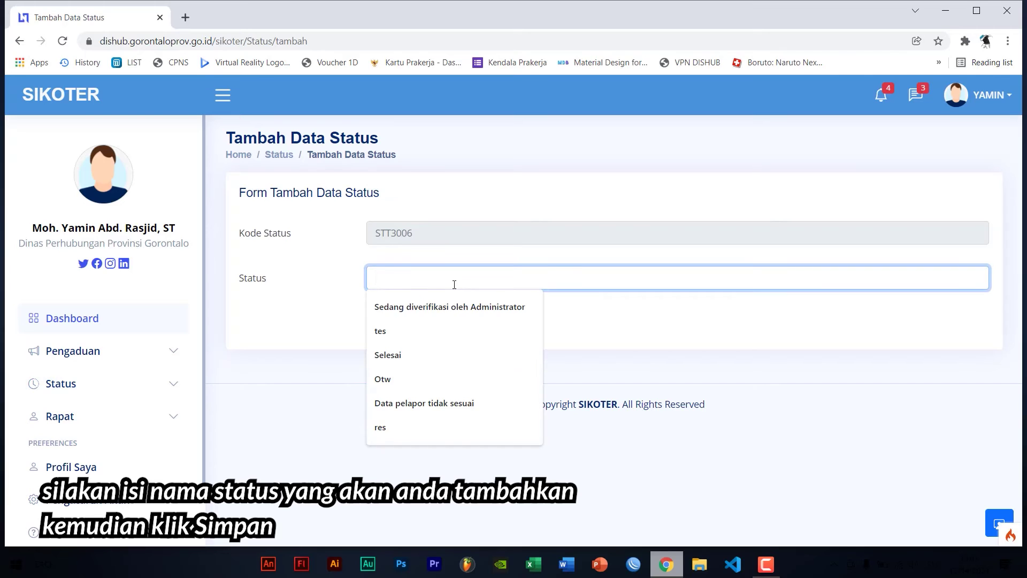
text(Coba Statu)
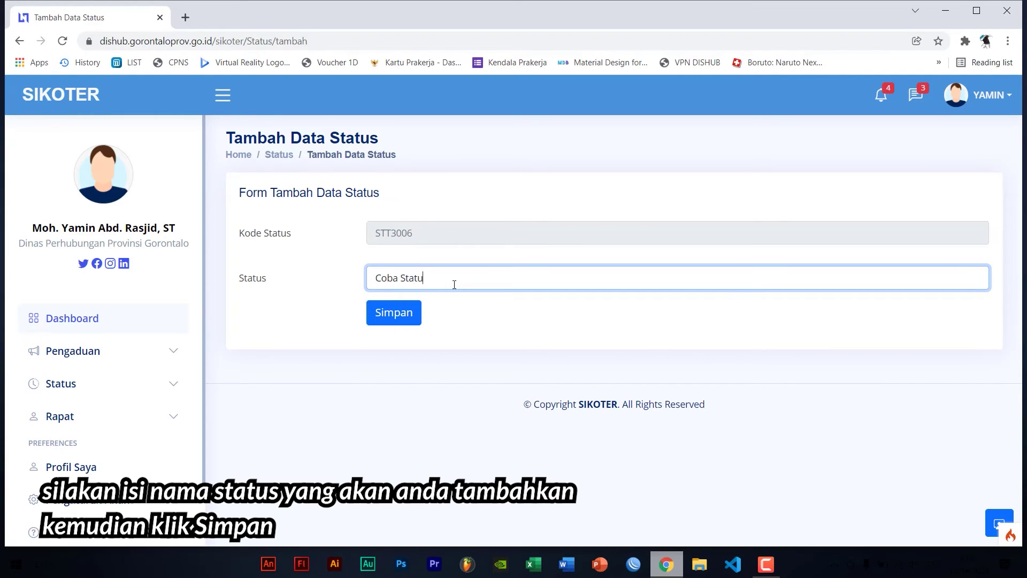
text(s)
click(401, 319)
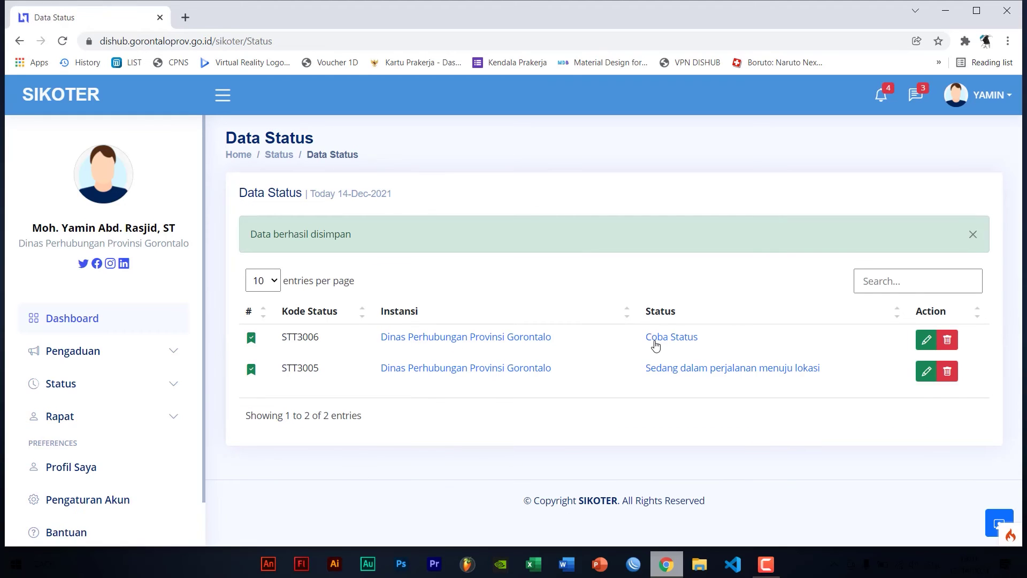
Check the new Coba Status entry in the list, then open Data Pengaduan
drag(646, 339, 705, 341)
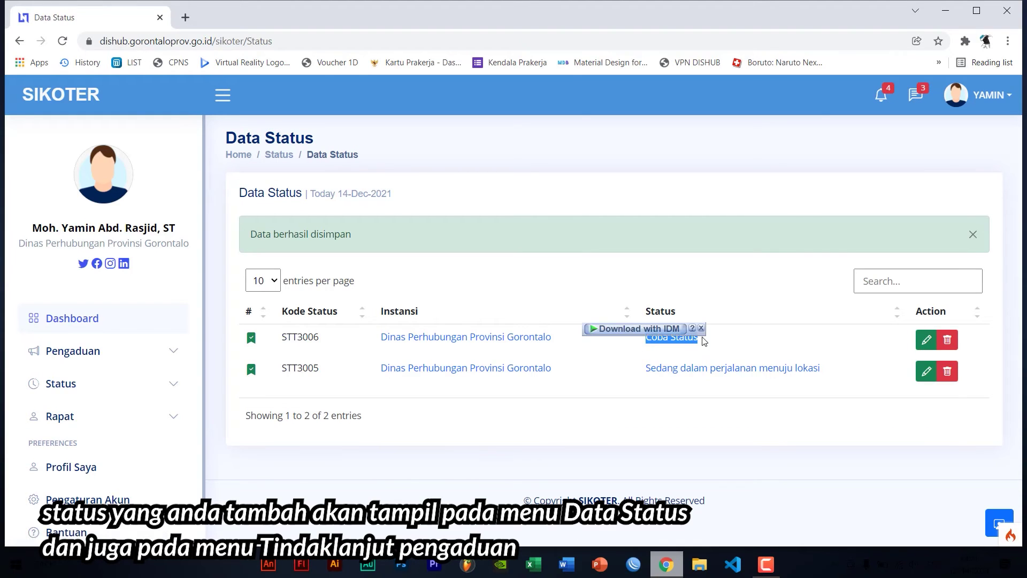
click(84, 353)
click(96, 382)
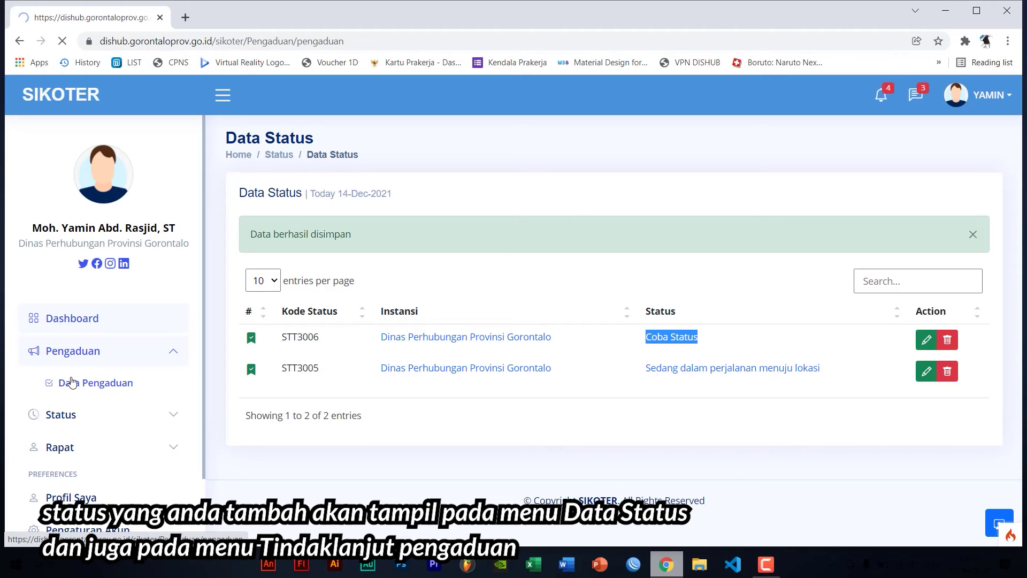
Open Traffic Light Mati's history and confirm 'Coba Status' is listed in Status Progress
click(905, 257)
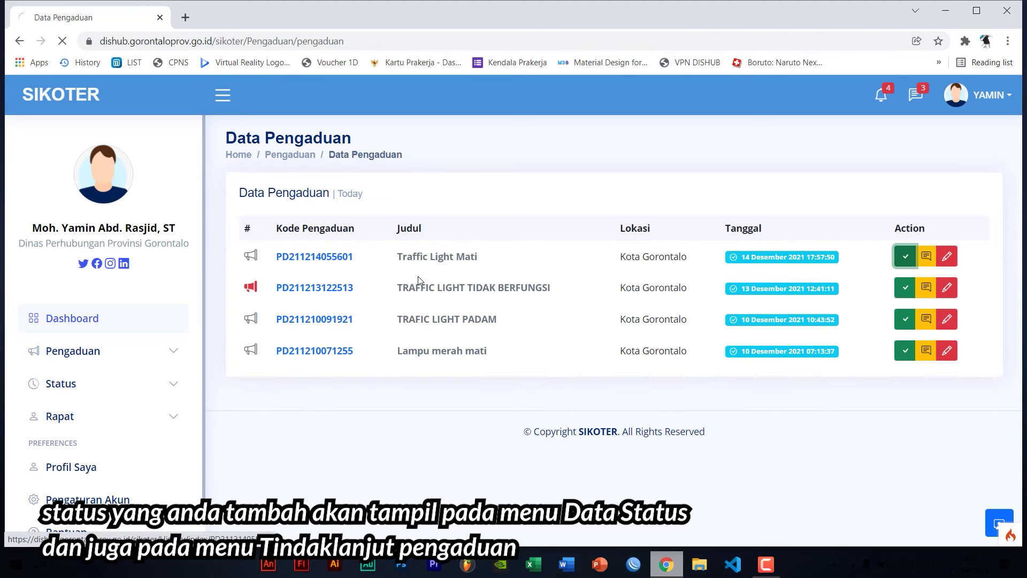
scroll(362, 337, down, 1)
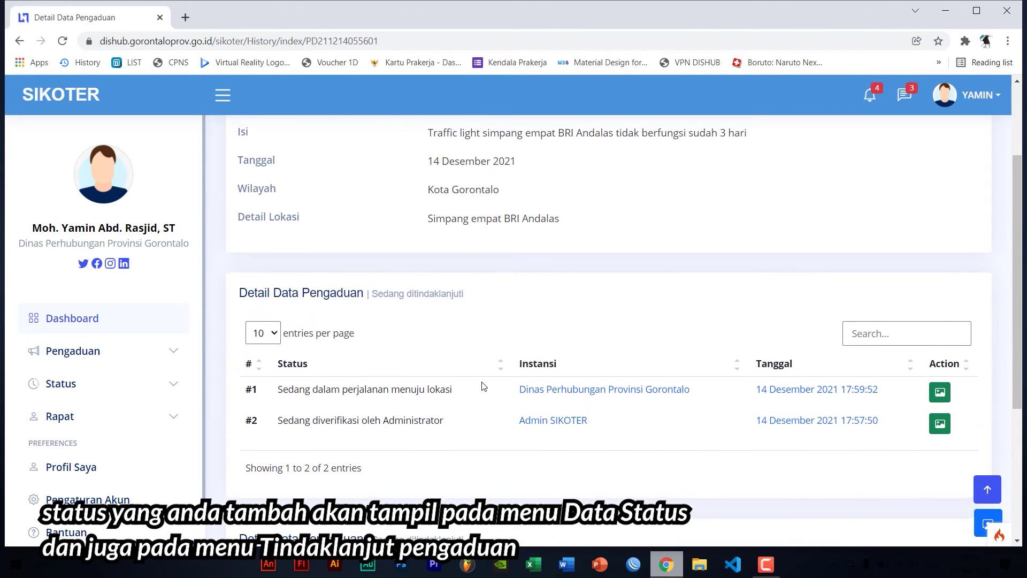
scroll(484, 385, down, 3)
click(478, 435)
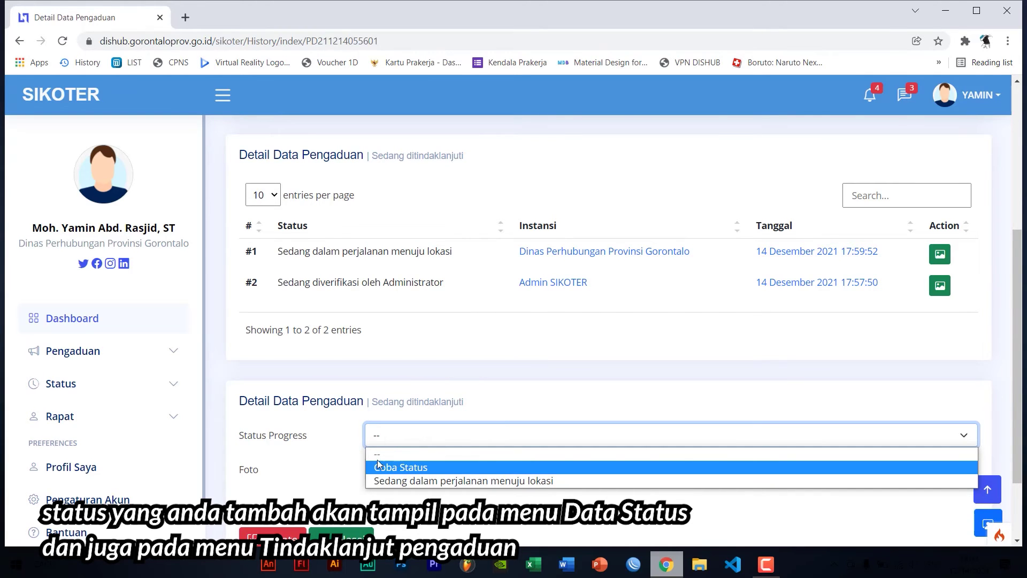
scroll(378, 463, down, 2)
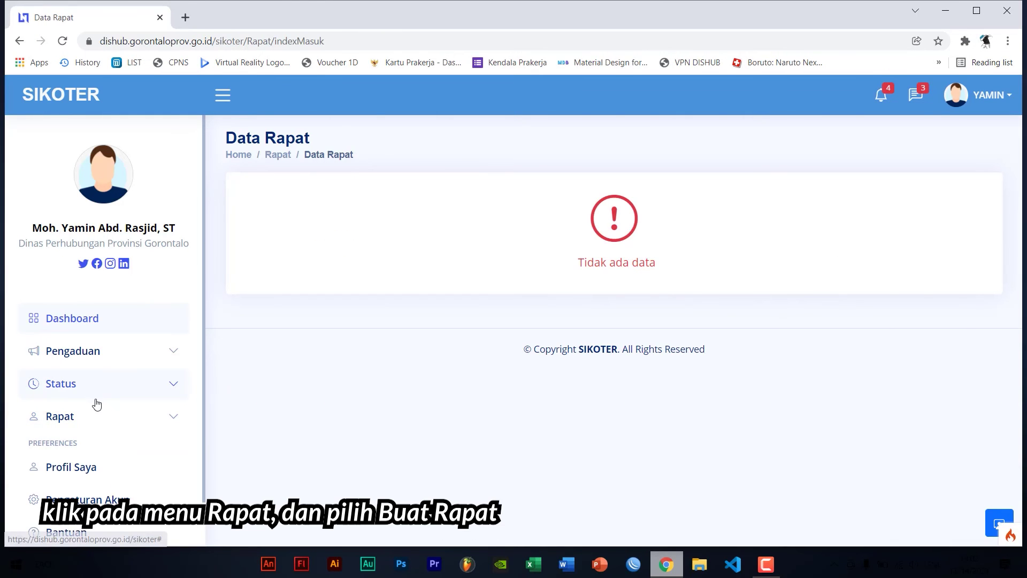
Start the new meeting form MEET5002 and set its meeting type to Offline
click(94, 416)
click(95, 504)
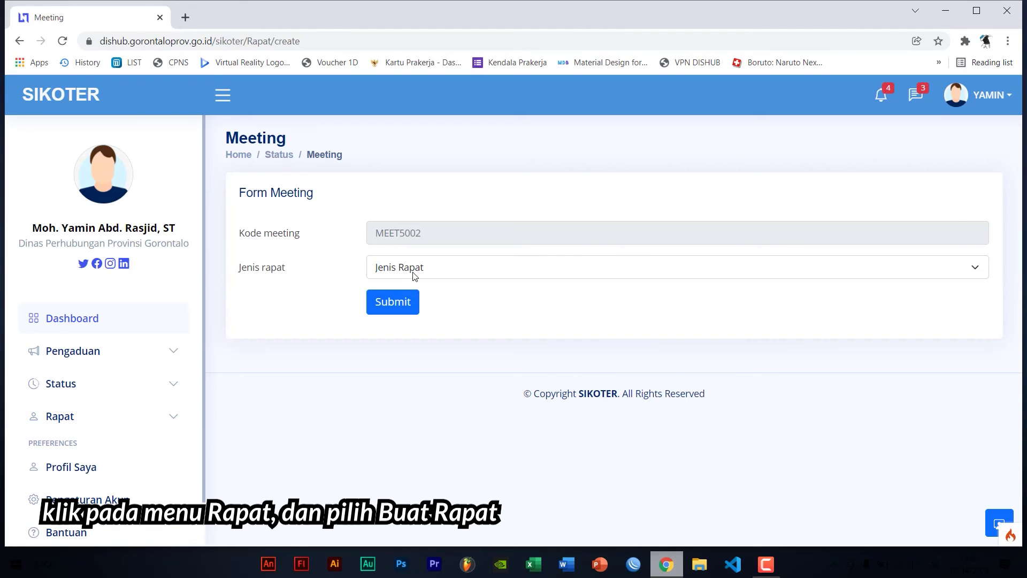
click(413, 272)
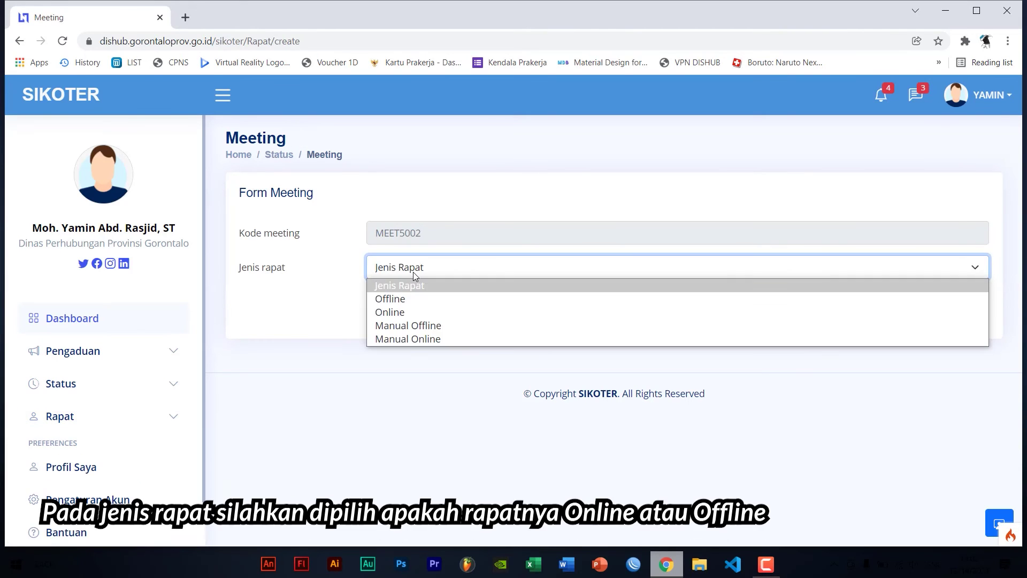
click(409, 301)
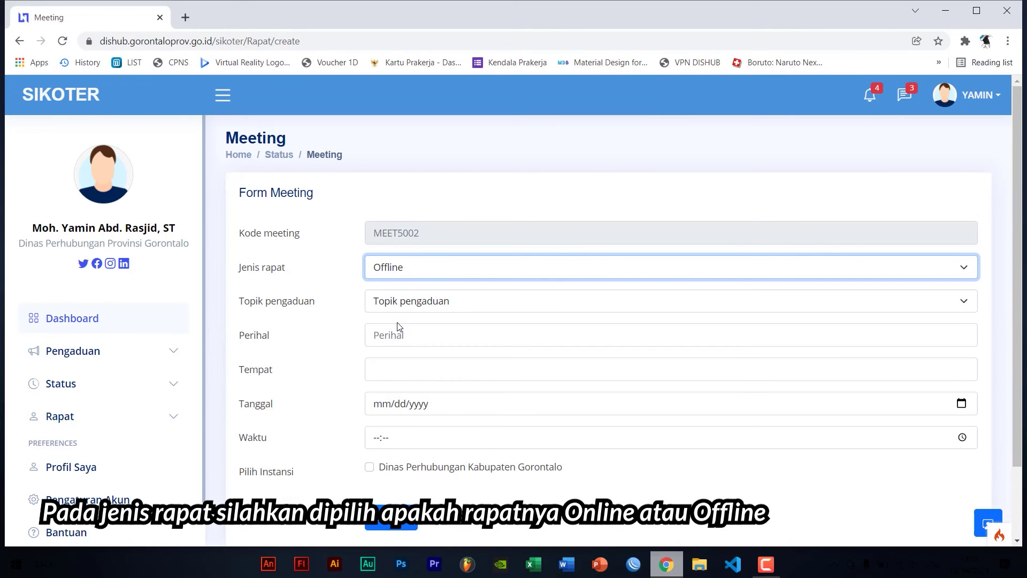
Try the Online type's Meeting ID and Passcode fields, then revert the type to Offline
click(393, 277)
click(387, 313)
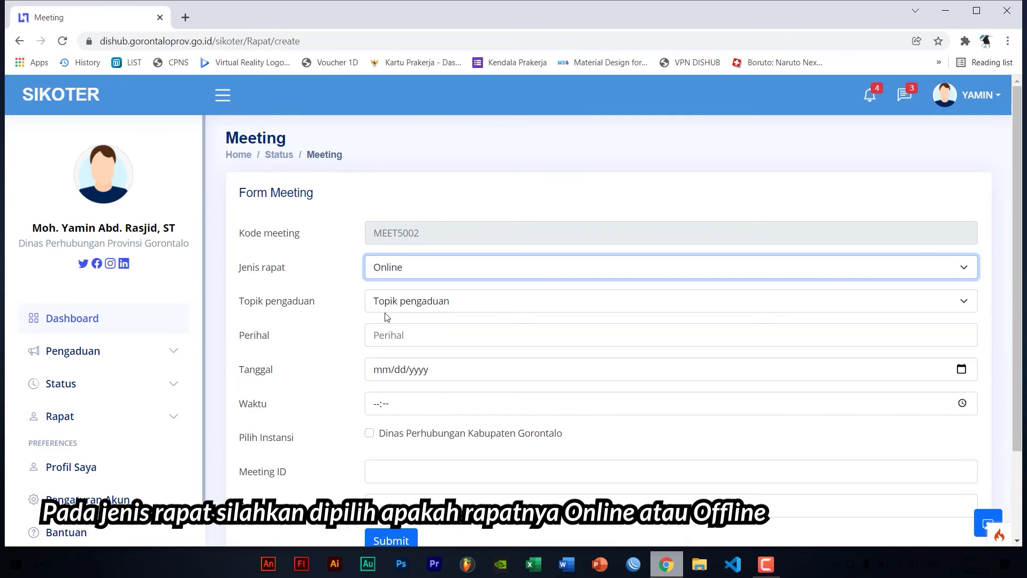
scroll(393, 372, down, 2)
click(392, 370)
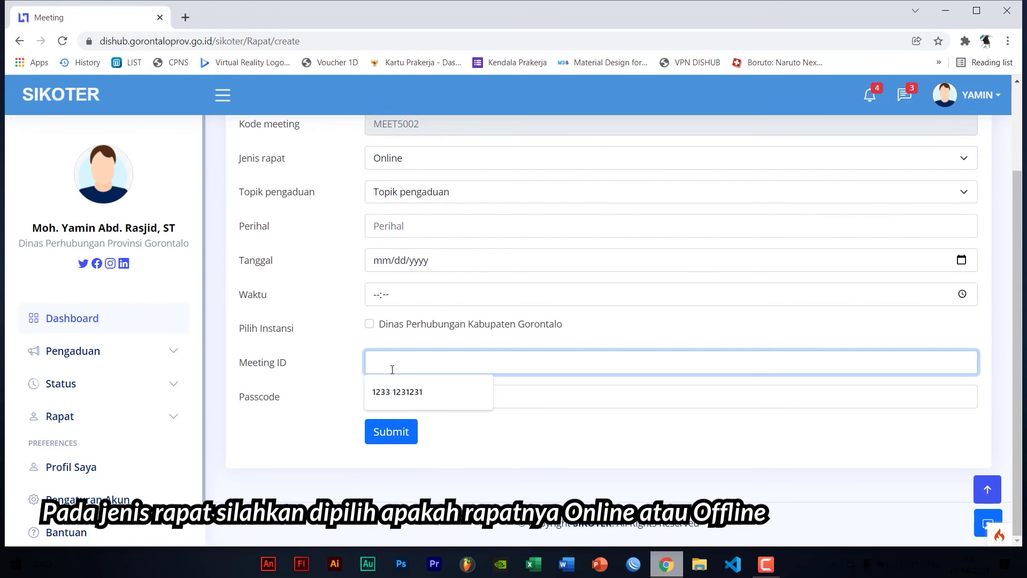
click(547, 398)
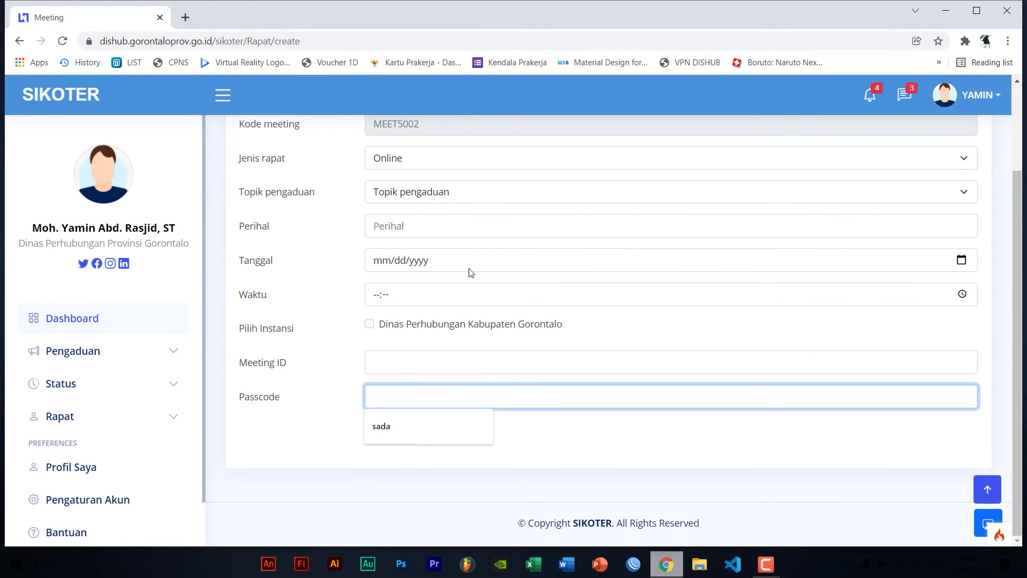
click(404, 158)
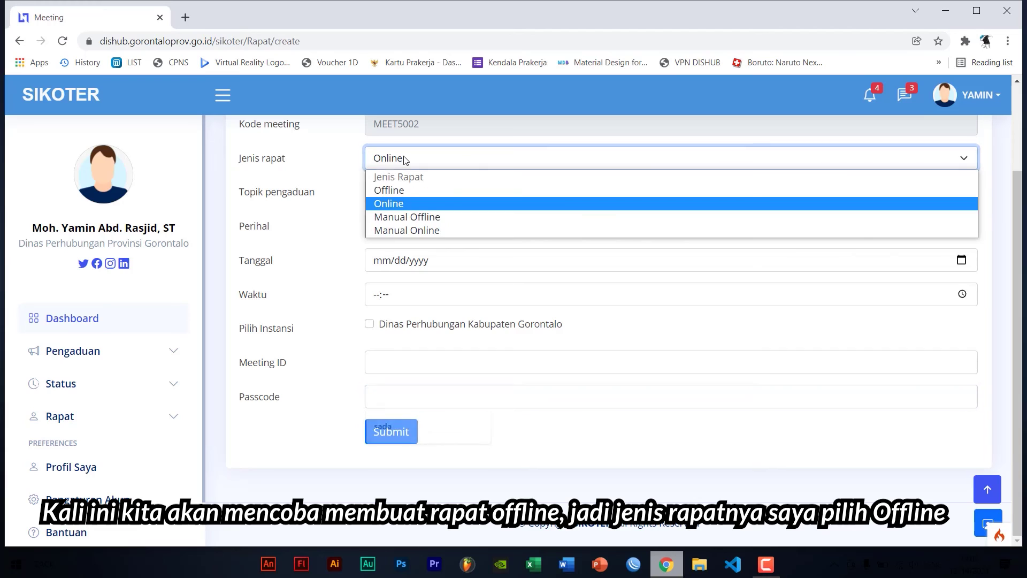
click(395, 192)
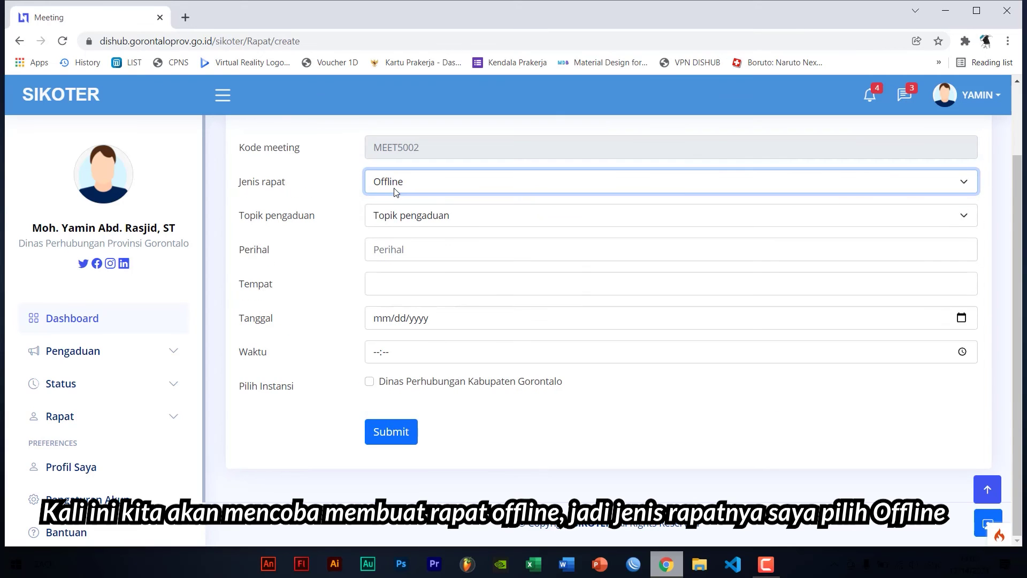
Choose topic Traffic Light Mati, enter the subject, and set place 'Ruang Rapat Dinas Perhubungan Provinsi Gorontalo'
click(392, 217)
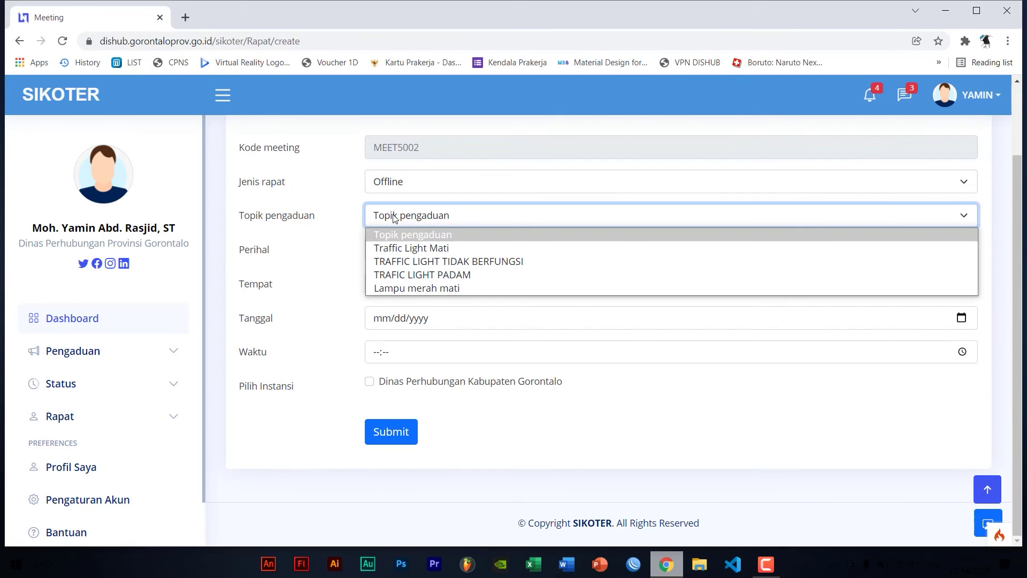
click(391, 246)
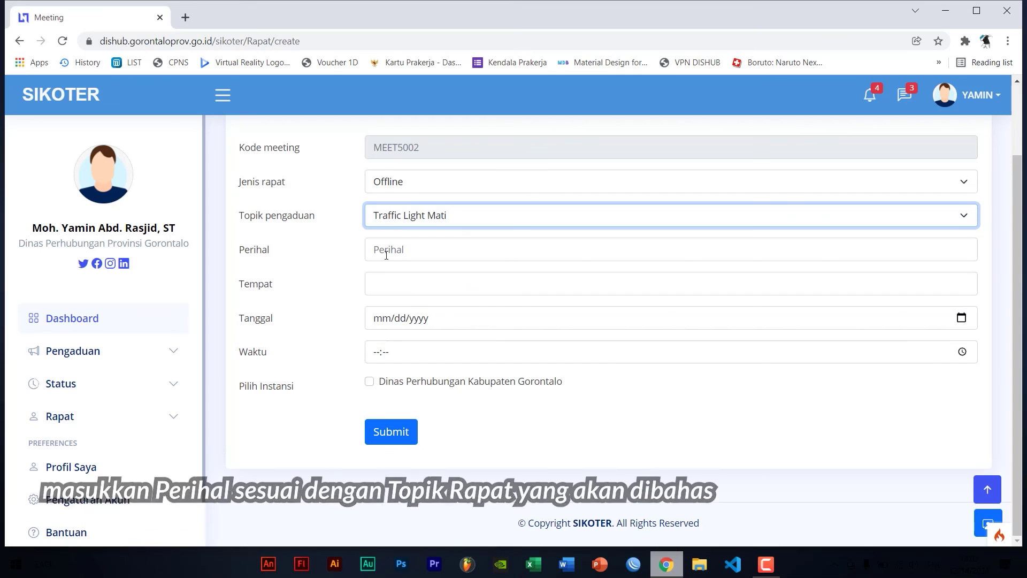
click(386, 254)
text(Traffic Lig)
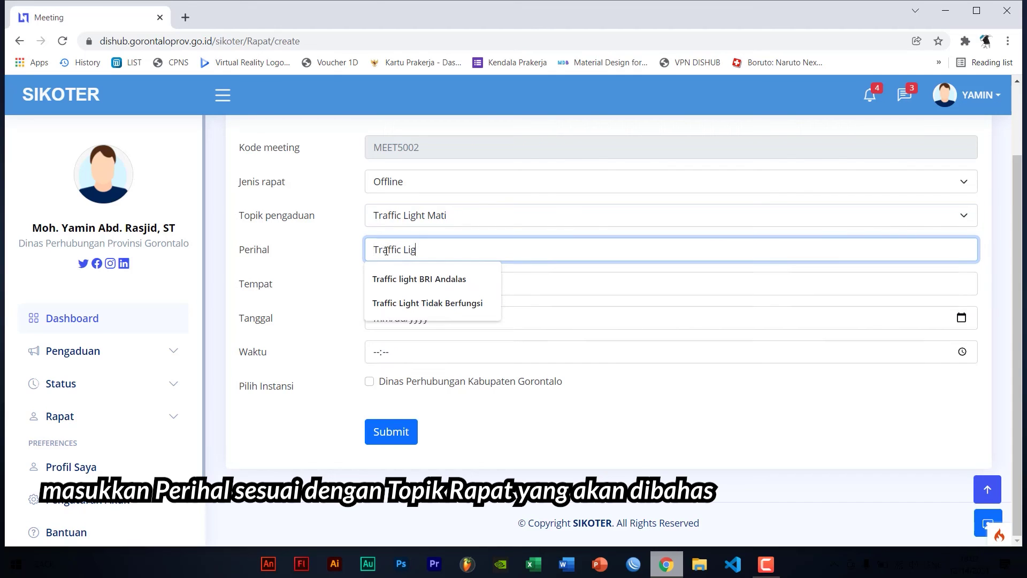
text(ht Mati)
key(BackSpace)
text(Tidak Berfungsi)
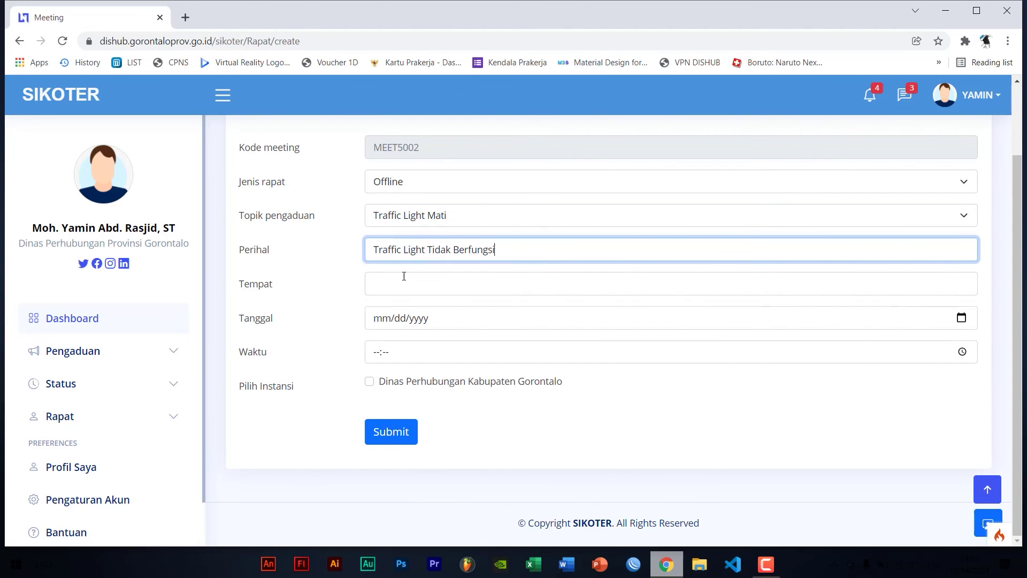
click(399, 282)
text(Ruang )
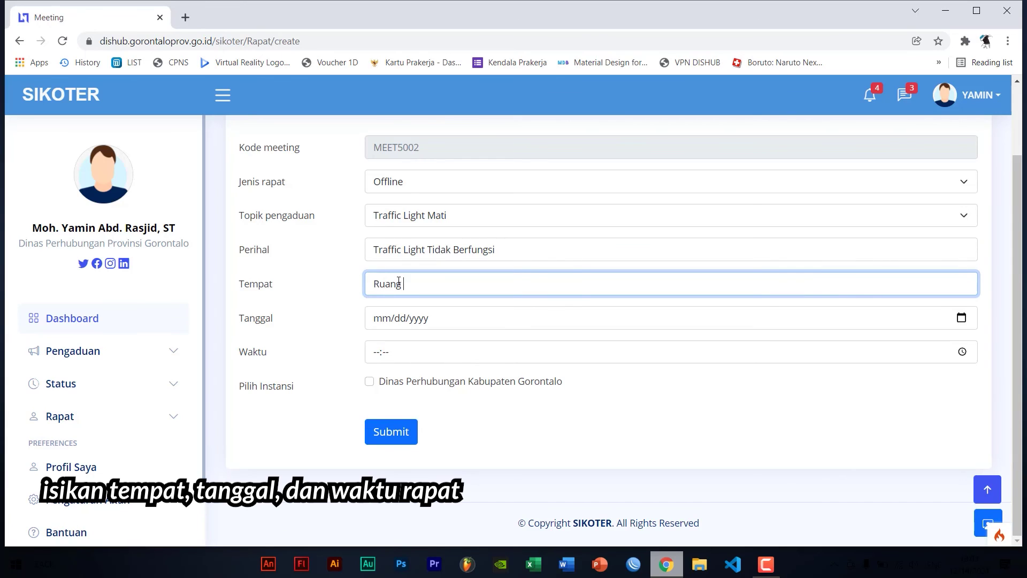
text(Rapat Dinas Perhubungan Provinsi Gorontalo)
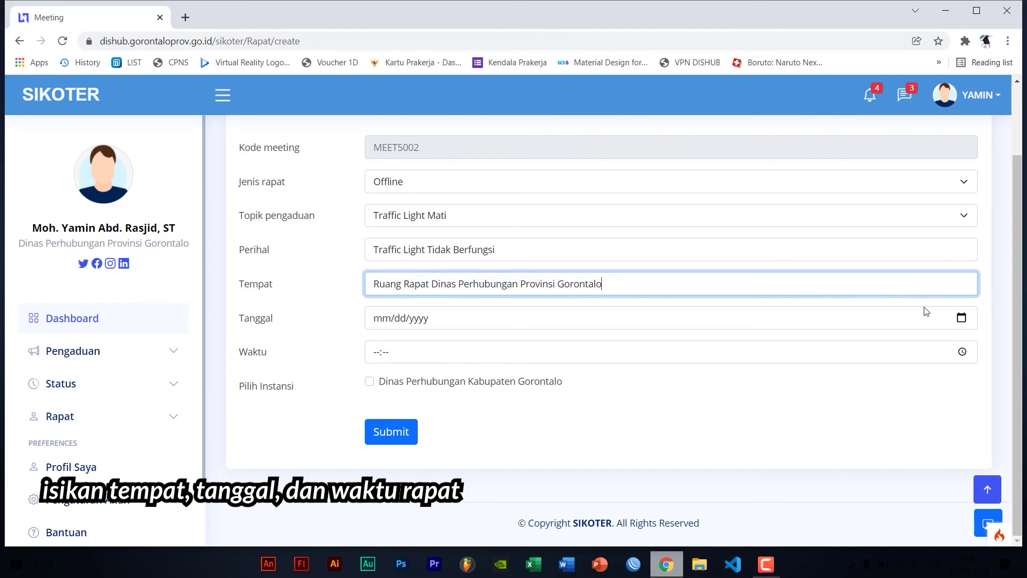
Set date 12/14/2021 and time 10:00, invite Dinas Perhubungan Kabupaten Gorontalo, and submit
click(961, 317)
key(Return)
click(962, 351)
click(385, 472)
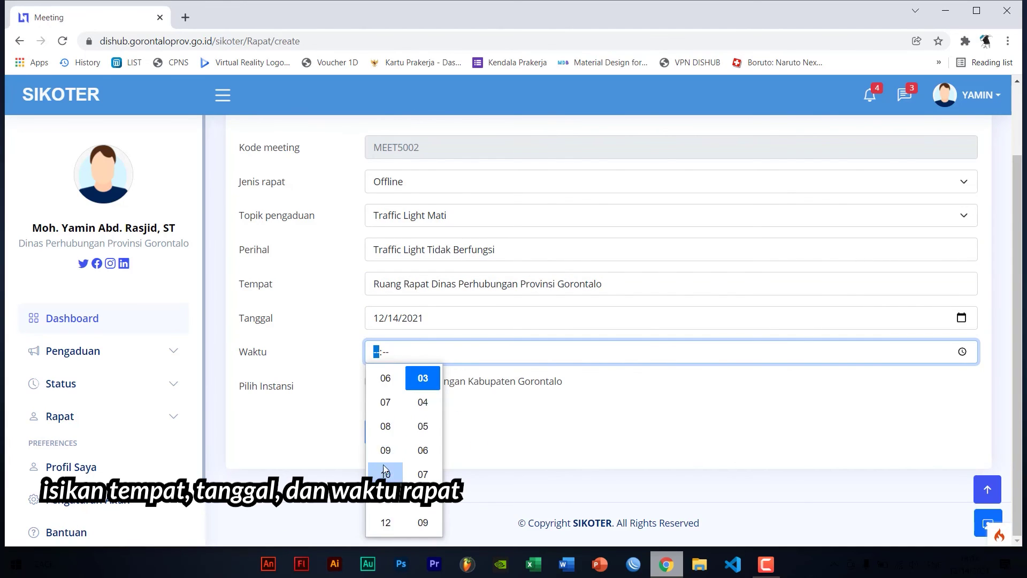
click(423, 467)
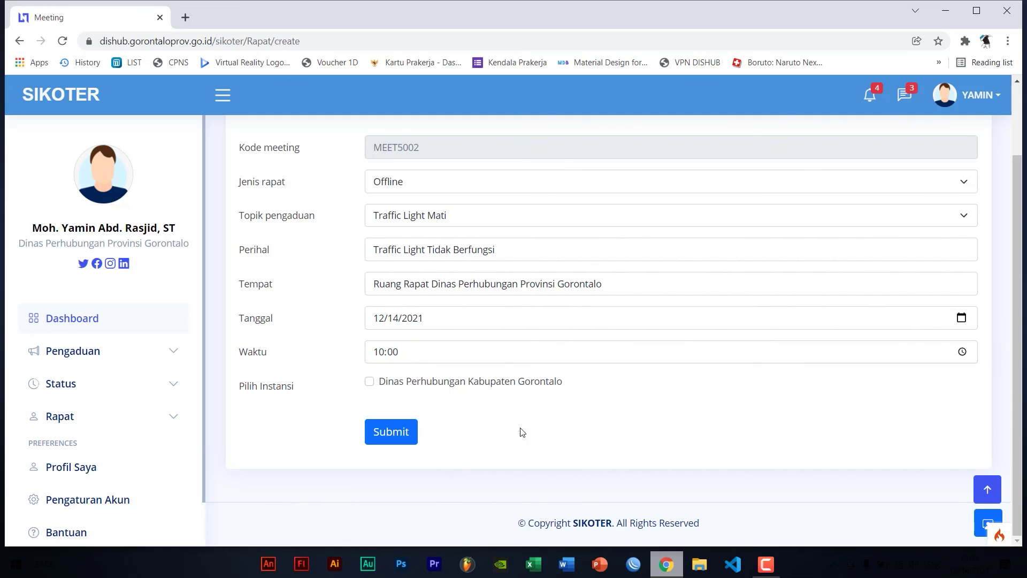
click(370, 382)
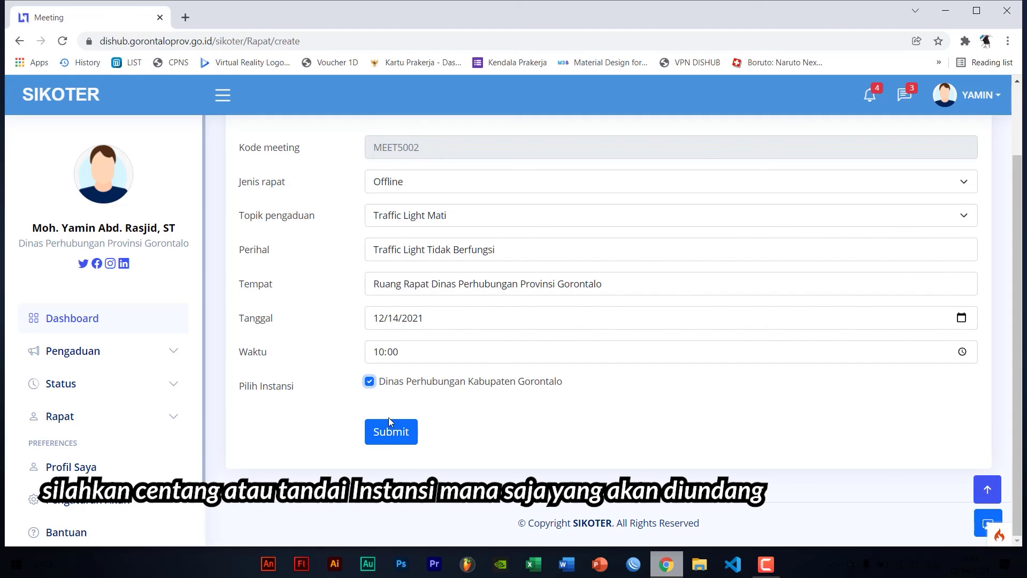
scroll(512, 432, up, 2)
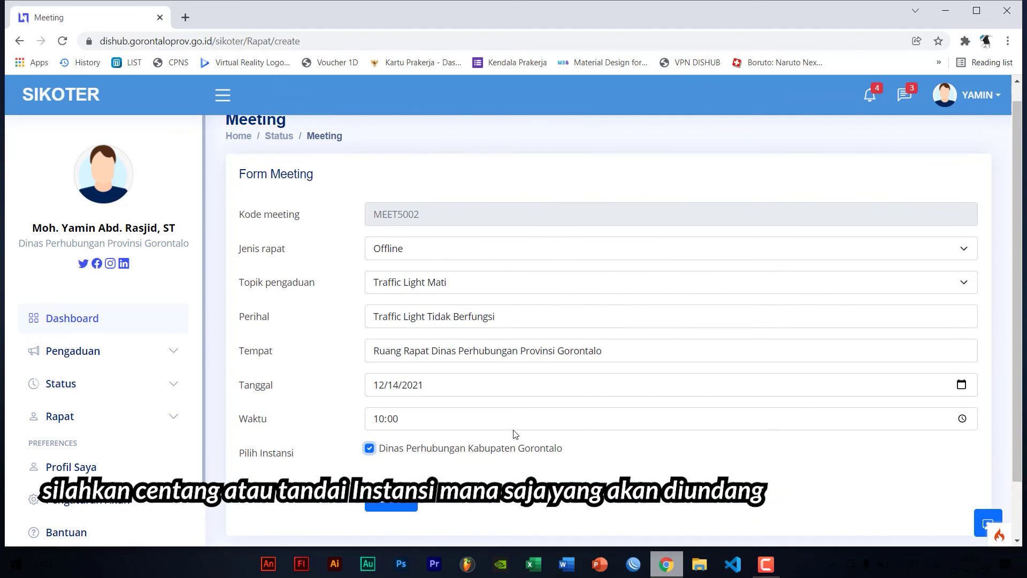
click(411, 502)
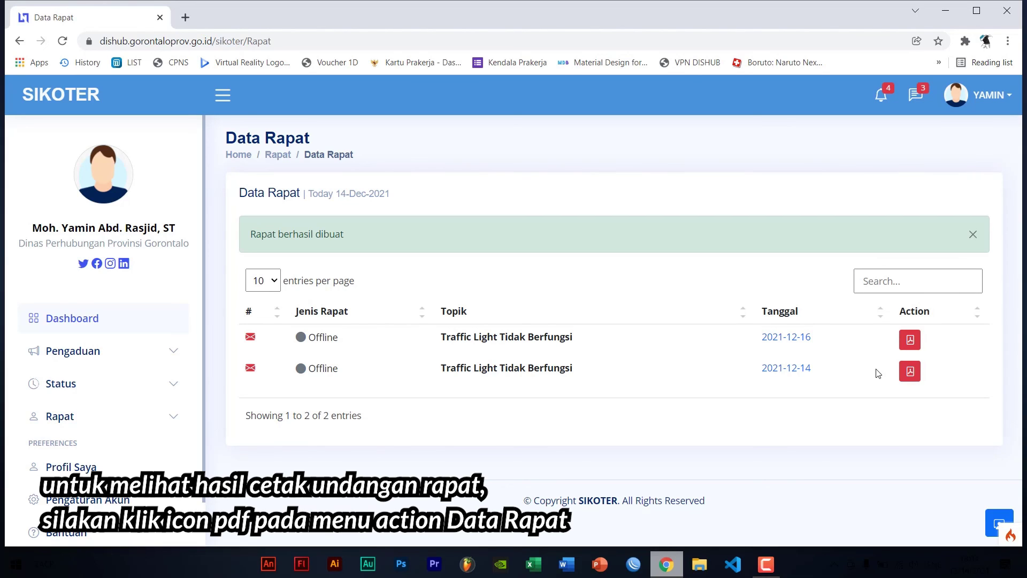
Open the MEET5001 invitation print page from the first Data Rapat row's pdf icon
click(909, 339)
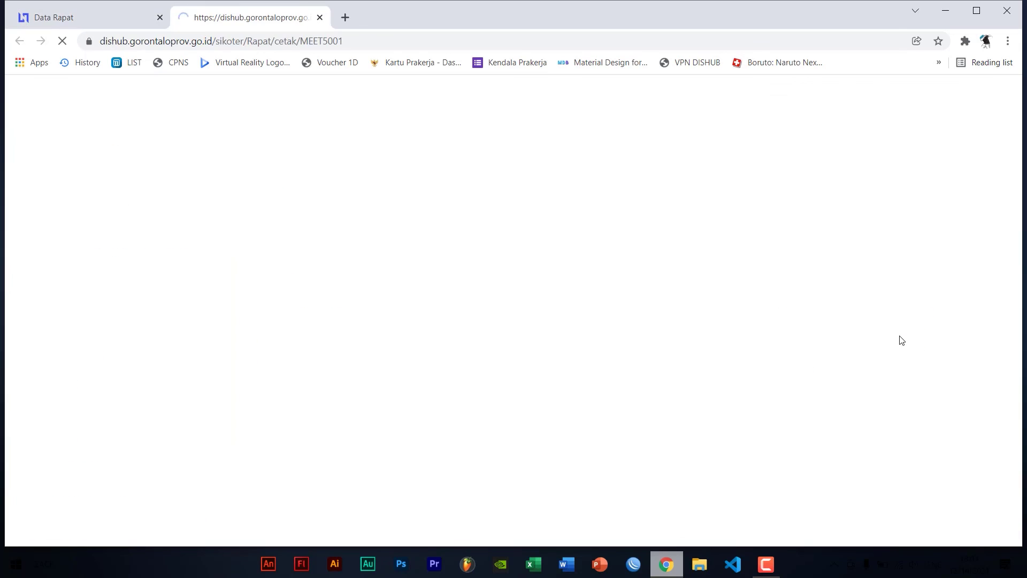